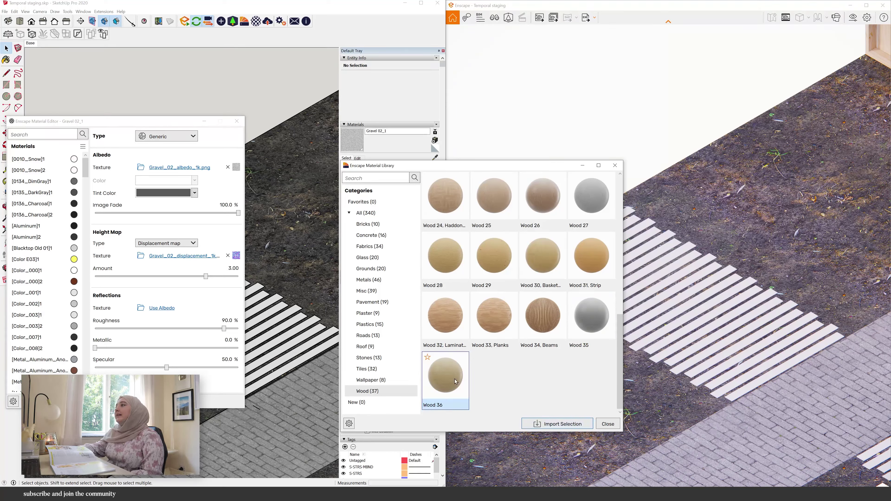
# - Import the Wood 36 material from the Enscape library into the model and close the library
pyautogui.click(546, 422)
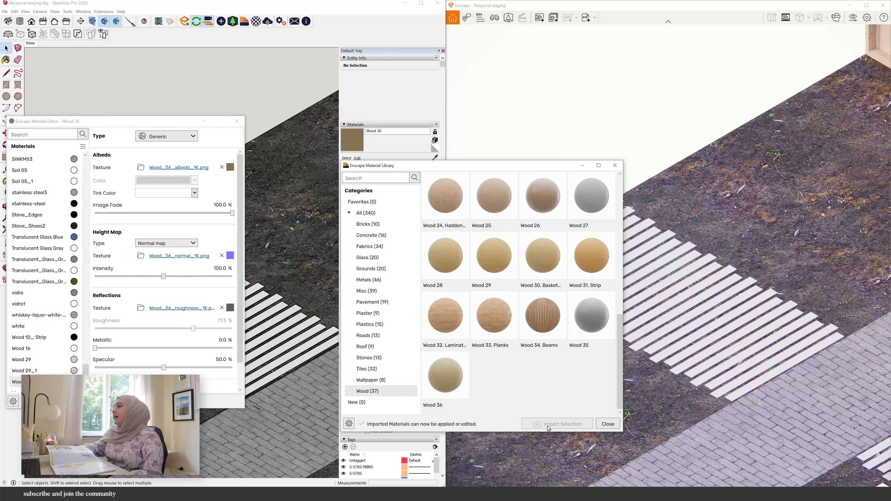
pyautogui.click(607, 424)
# - Open the slatted walkway's group for editing and paint the slats nearest the paving with Wood 36
pyautogui.click(278, 330)
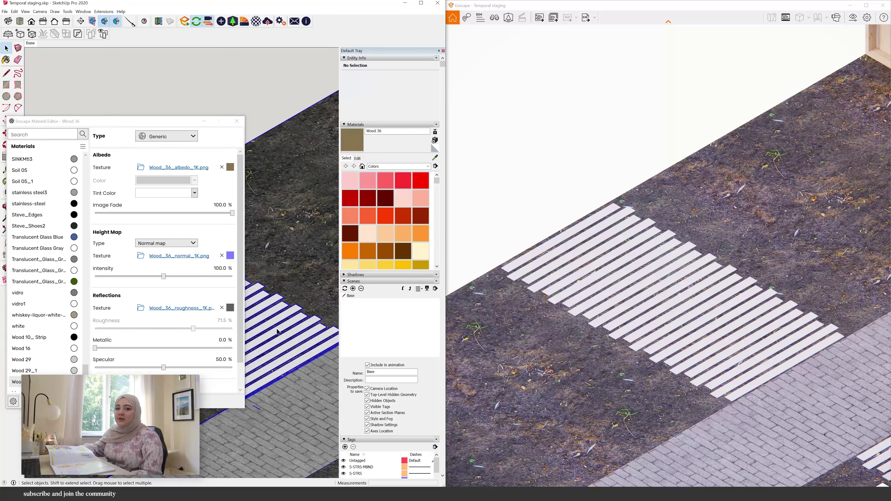
pyautogui.rightClick(277, 330)
pyautogui.click(294, 370)
pyautogui.rightClick(282, 333)
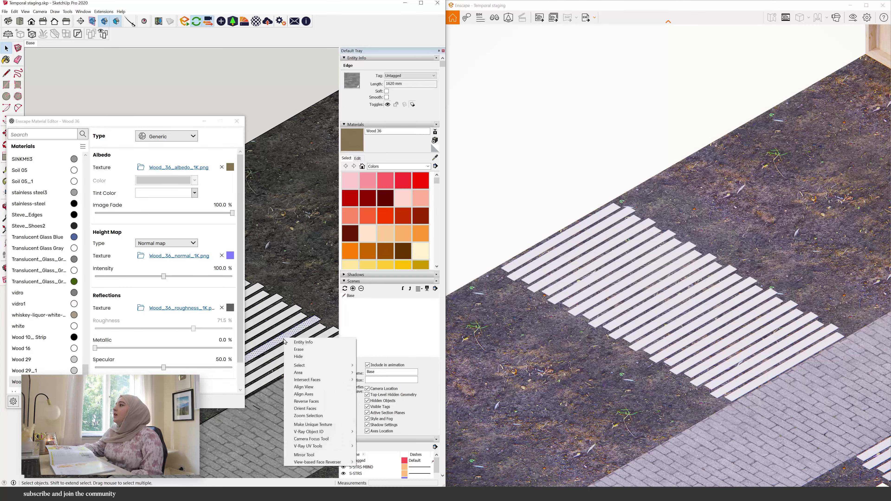
pyautogui.click(277, 346)
pyautogui.press('b')
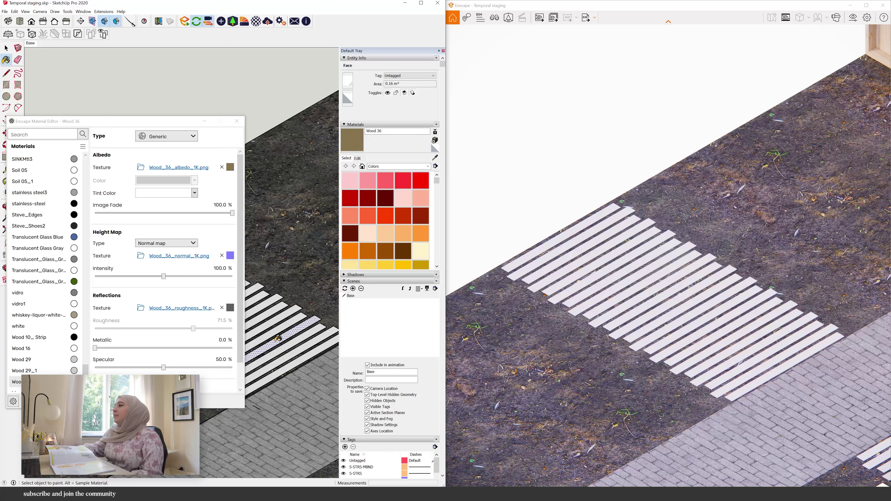
pyautogui.click(278, 338)
pyautogui.click(279, 350)
pyautogui.click(287, 357)
pyautogui.click(290, 365)
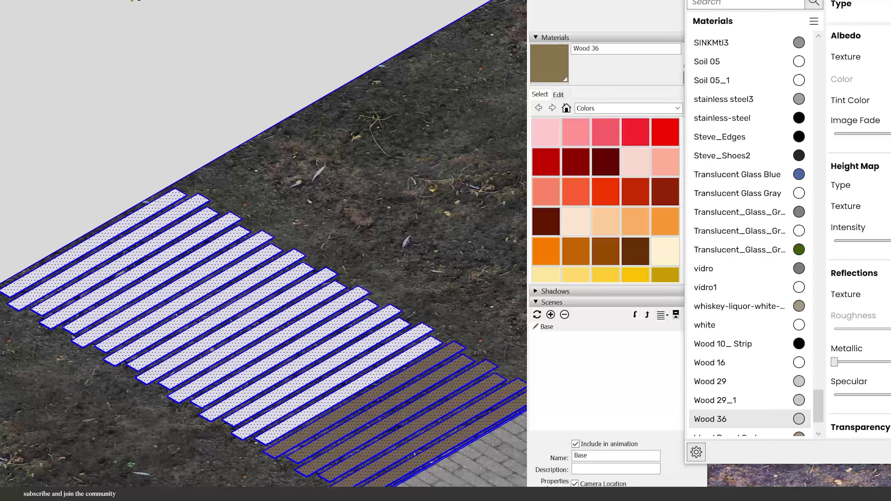
# - Paint the remaining white slats of the walkway with Wood 36
pyautogui.click(354, 351)
pyautogui.click(351, 378)
pyautogui.click(309, 359)
pyautogui.rightClick(308, 360)
pyautogui.press('Escape')
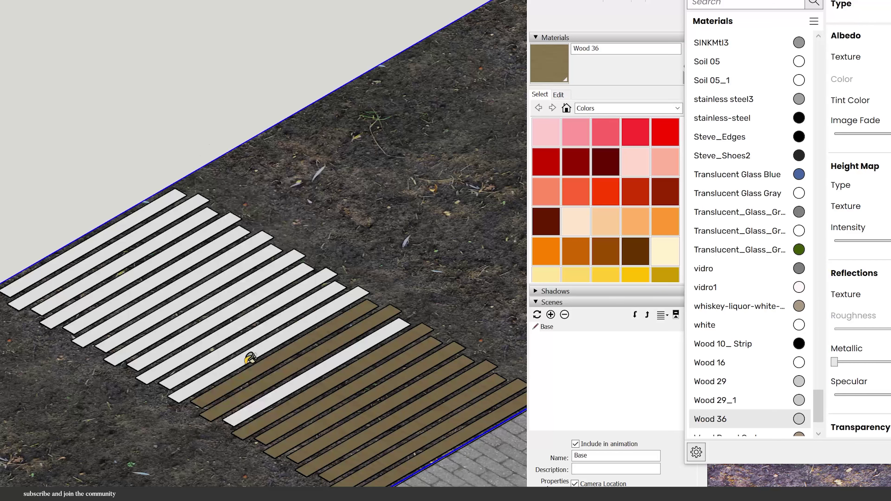
pyautogui.rightClick(246, 361)
pyautogui.click(210, 377)
pyautogui.click(197, 368)
pyautogui.click(167, 347)
pyautogui.click(122, 318)
pyautogui.click(105, 291)
pyautogui.click(87, 265)
pyautogui.click(259, 407)
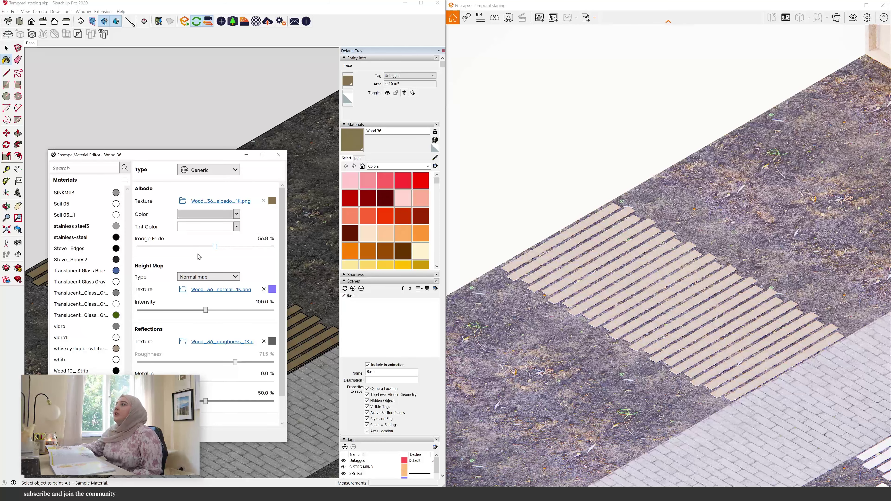
# - Set Wood 36's image fade to 65.2 % and its tint color to orange
pyautogui.moveTo(215, 247)
pyautogui.mouseDown()
pyautogui.moveTo(239, 246)
pyautogui.moveTo(228, 259)
pyautogui.mouseUp()
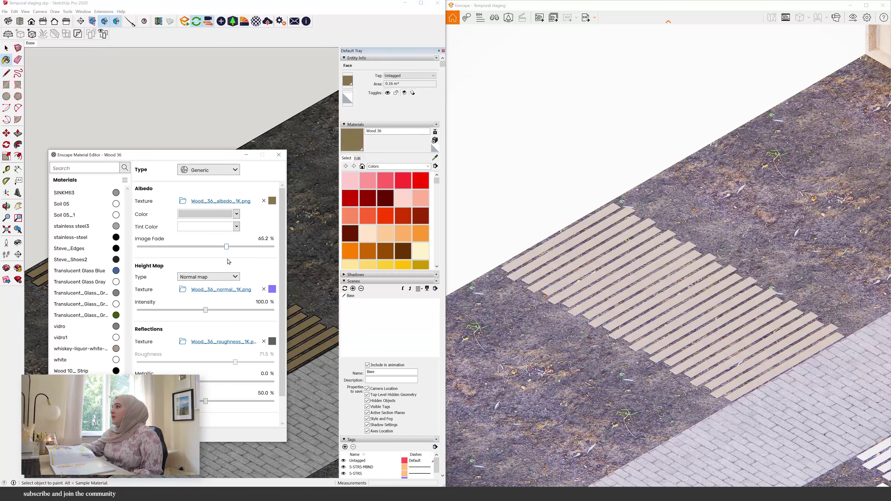
pyautogui.click(236, 227)
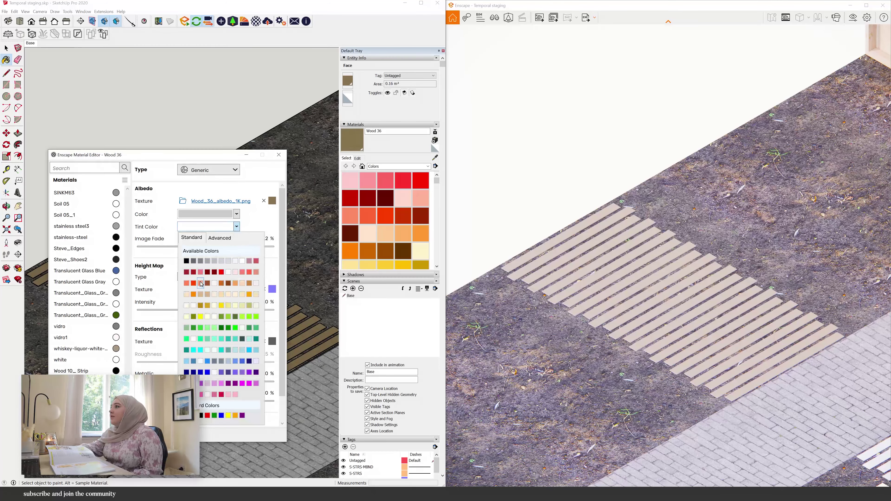
pyautogui.click(197, 299)
# - Set Wood 36's tint color to a very light grey and its image fade to 100 %
pyautogui.click(236, 226)
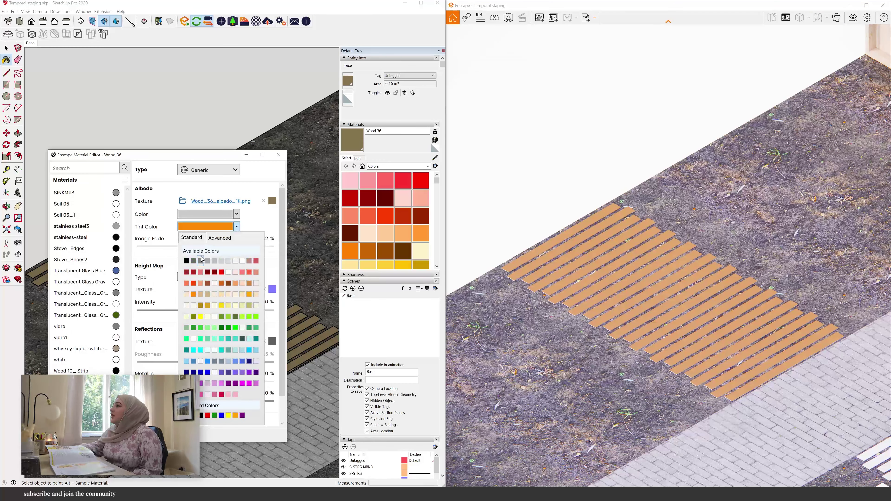
pyautogui.click(235, 262)
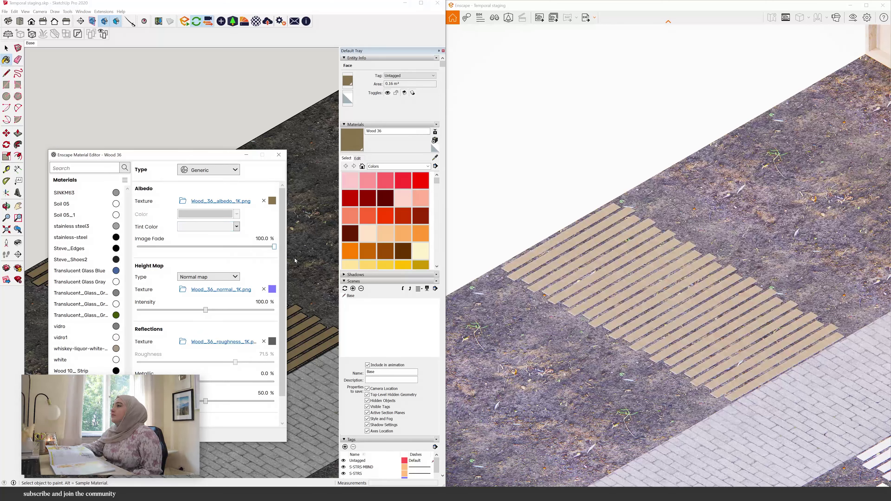
pyautogui.moveTo(202, 246); pyautogui.dragTo(315, 252)
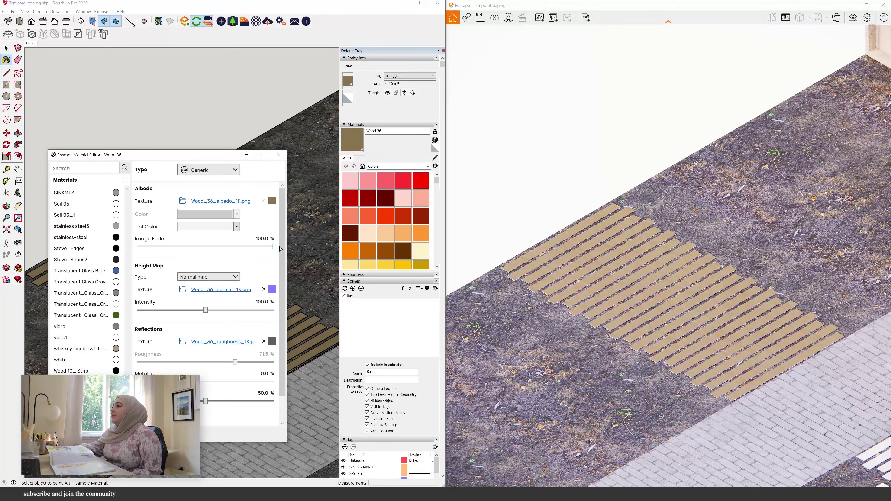
# - Set the rotation of Wood 36's albedo texture to 90° and its width to 2 m
pyautogui.click(224, 200)
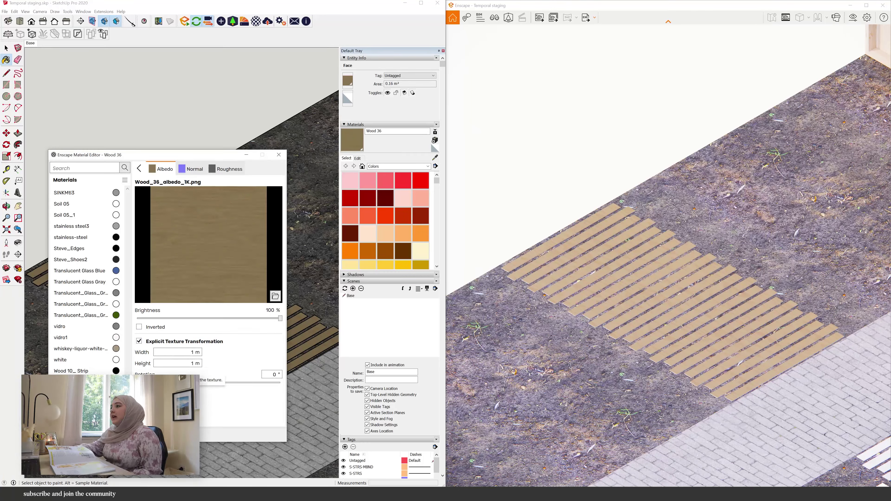
pyautogui.moveTo(138, 382); pyautogui.dragTo(142, 382)
pyautogui.click(273, 374)
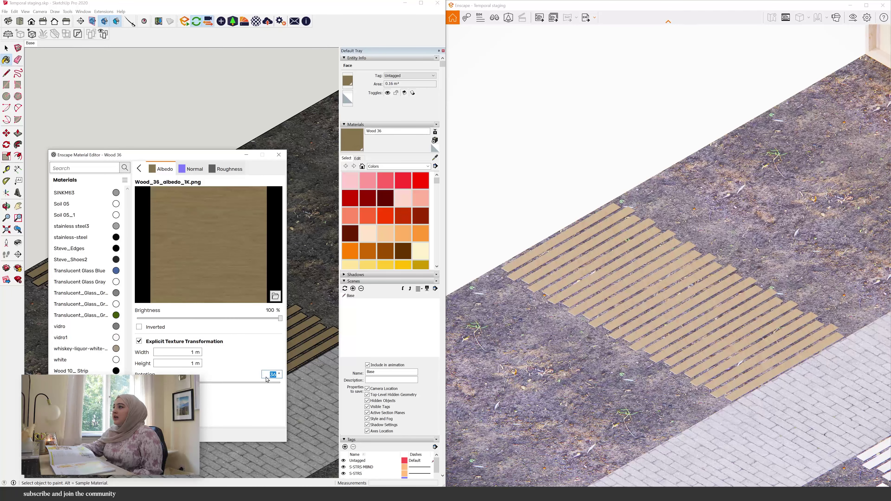
pyautogui.write('90')
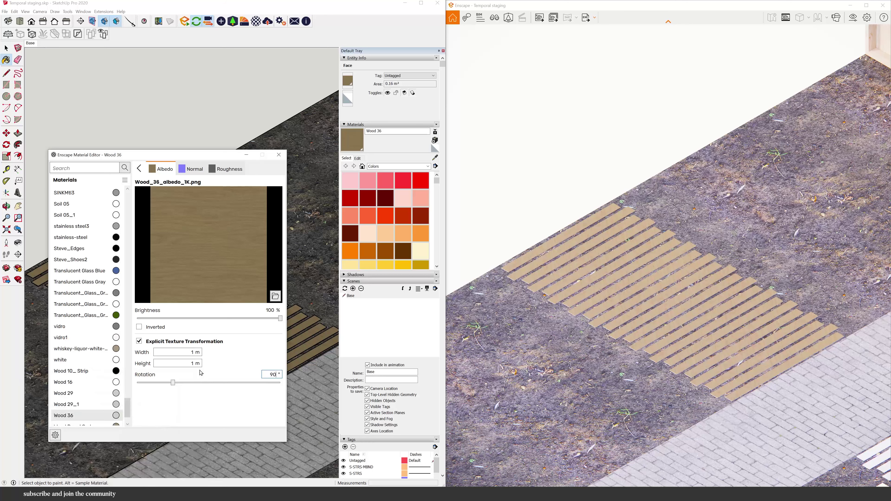
pyautogui.doubleClick(190, 354)
pyautogui.write('2')
pyautogui.doubleClick(195, 366)
pyautogui.press('Escape')
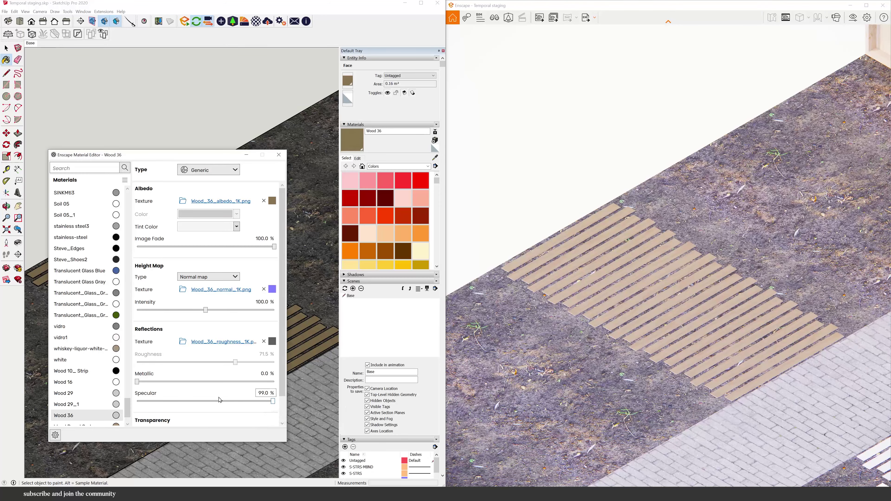
# - Set Wood 36's specular value to 99 %
pyautogui.moveTo(274, 401); pyautogui.dragTo(272, 401)
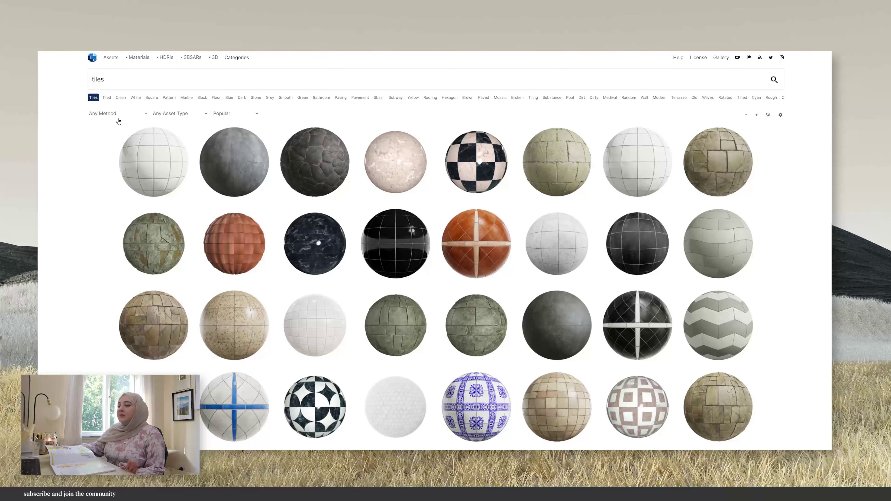
# - Switch to the ambientCG website, open Paving Stones 065 from the tiles results and download its 2K-JPG version
pyautogui.scroll(-5, 119, 123)
pyautogui.scroll(5, 119, 124)
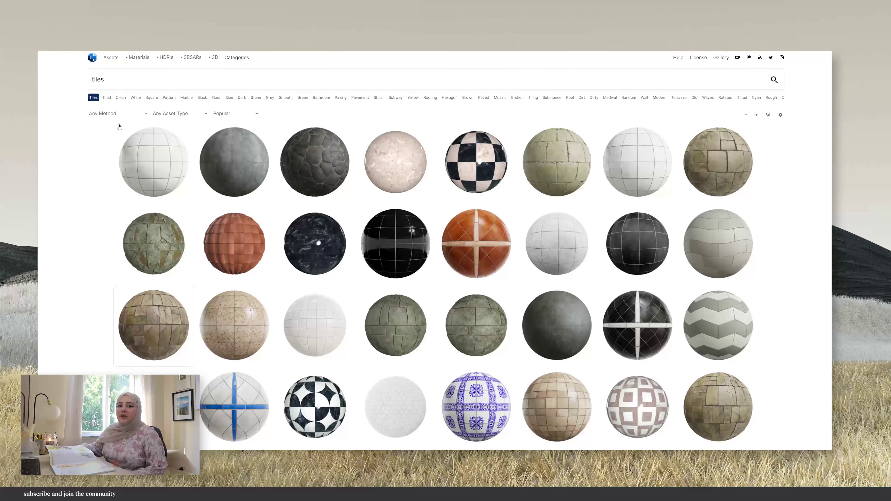
pyautogui.scroll(-5, 120, 128)
pyautogui.scroll(-3, 119, 129)
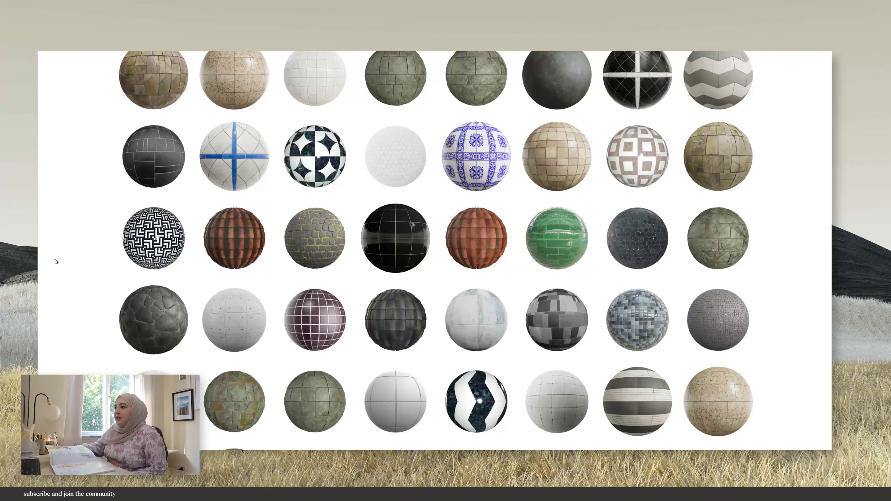
pyautogui.scroll(-4, 56, 261)
pyautogui.scroll(-2, 56, 261)
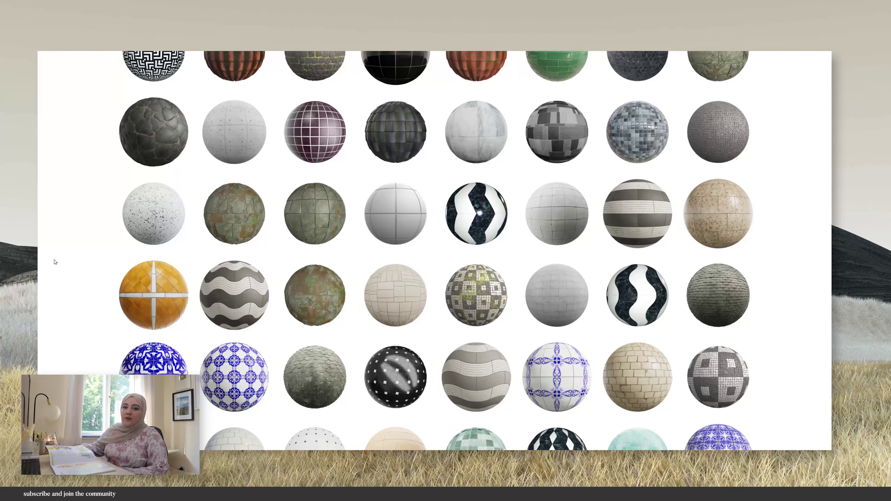
pyautogui.click(487, 293)
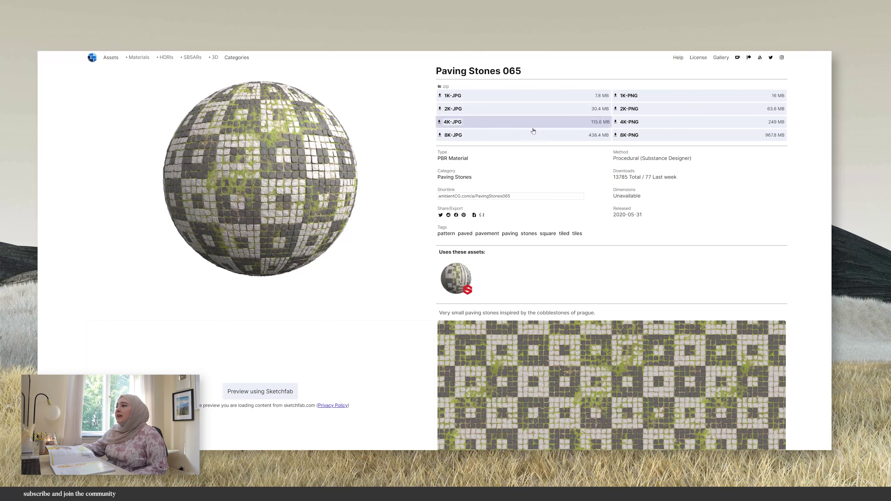
pyautogui.click(474, 109)
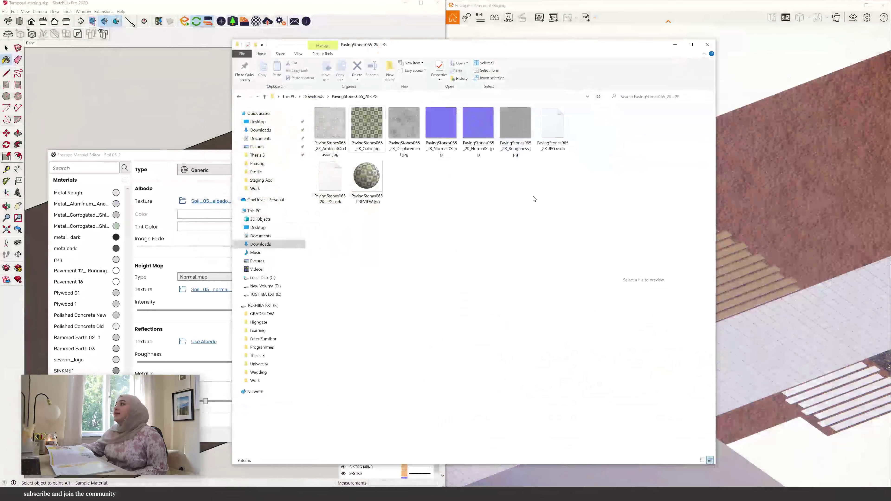
# - Review the texture maps in the extracted PavingStones065_2K-JPG folder and minimize its window
pyautogui.moveTo(533, 199)
pyautogui.mouseDown()
pyautogui.moveTo(472, 155)
pyautogui.moveTo(315, 130)
pyautogui.mouseUp()
pyautogui.click(400, 281)
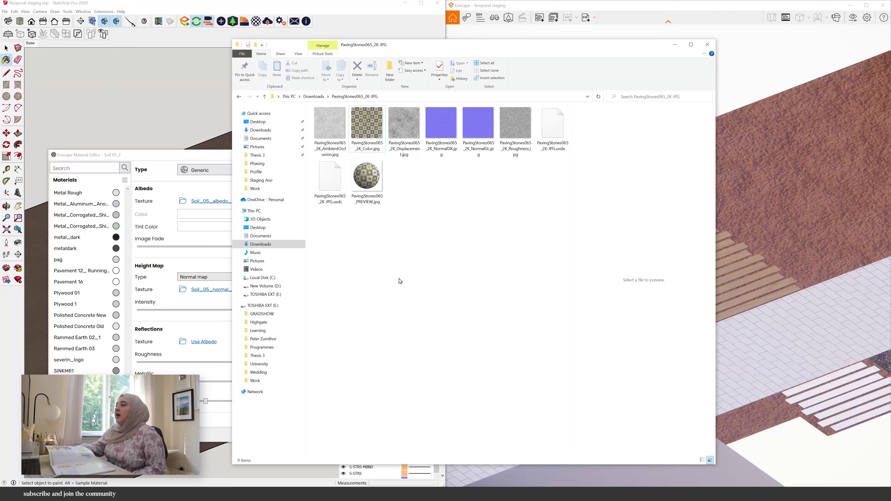
pyautogui.click(674, 45)
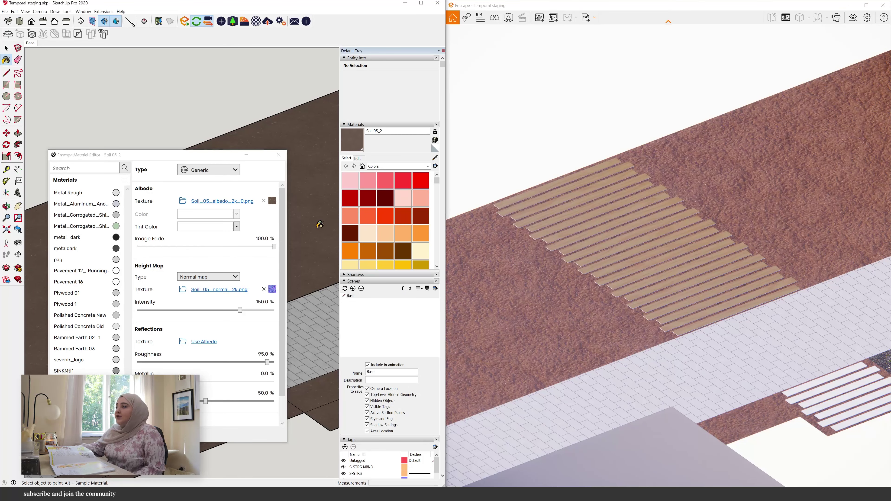
# - Sample the paving's Tiles 06 material in SketchUp and replace its texture image with PavingStones065_2K_Color.jpg
pyautogui.keyDown('alt'); pyautogui.click(319, 340); pyautogui.keyUp('alt')
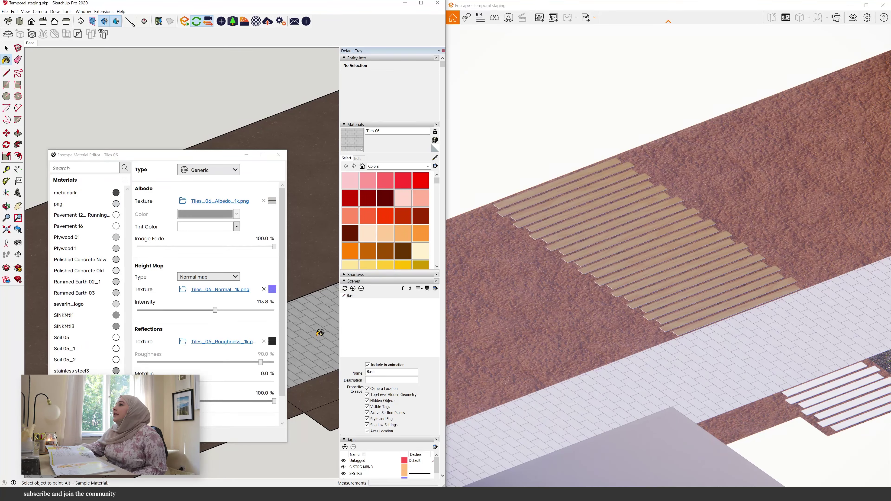
pyautogui.click(358, 158)
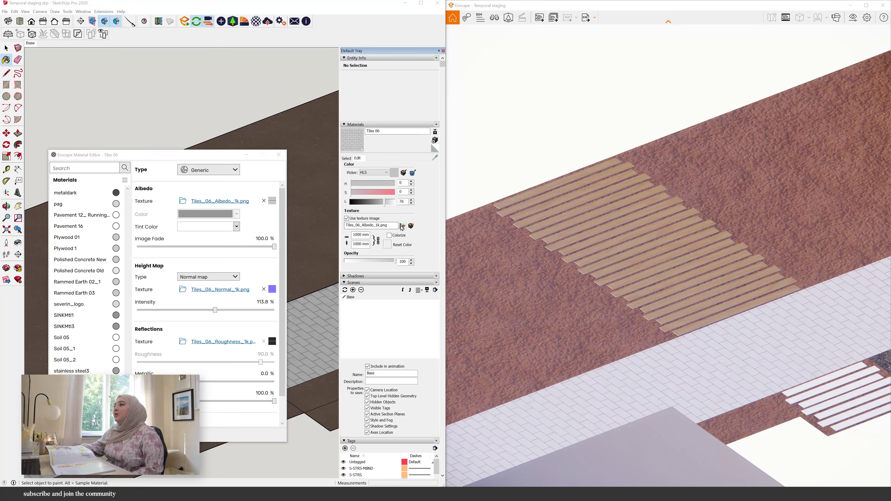
pyautogui.click(401, 227)
pyautogui.click(275, 139)
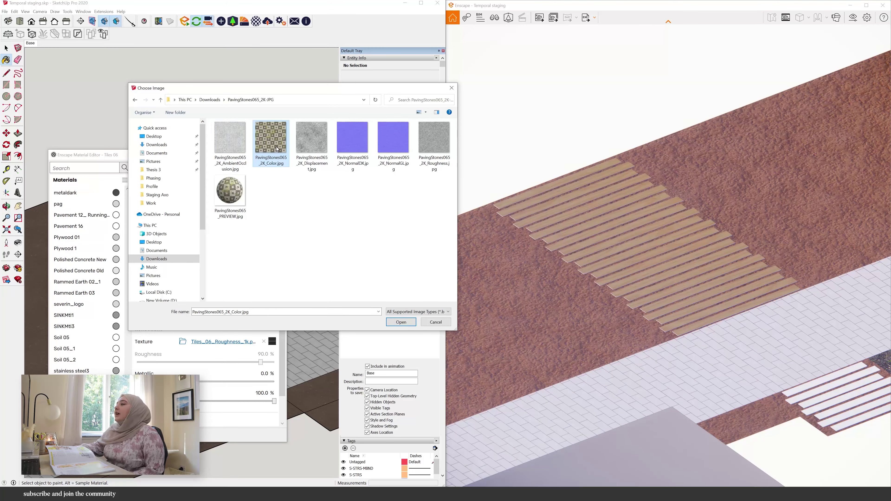
pyautogui.doubleClick(277, 147)
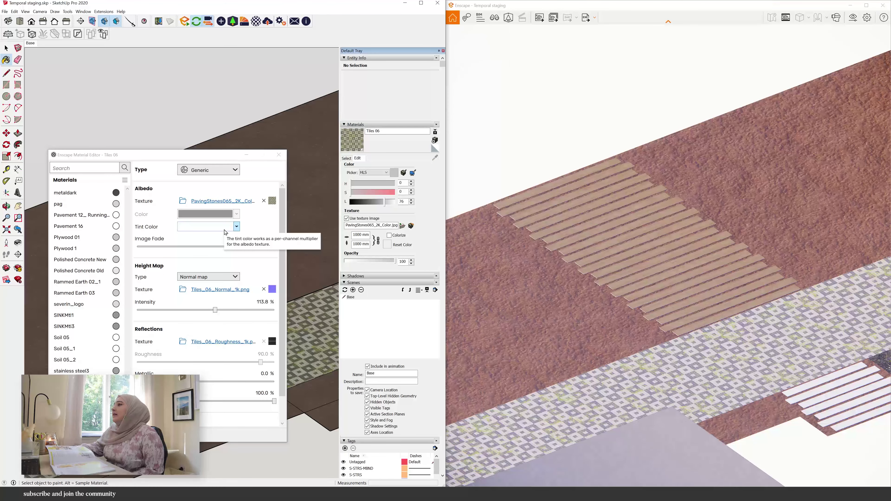
# - Remove the old height map and roughness textures from the Tiles 06 material
pyautogui.click(264, 289)
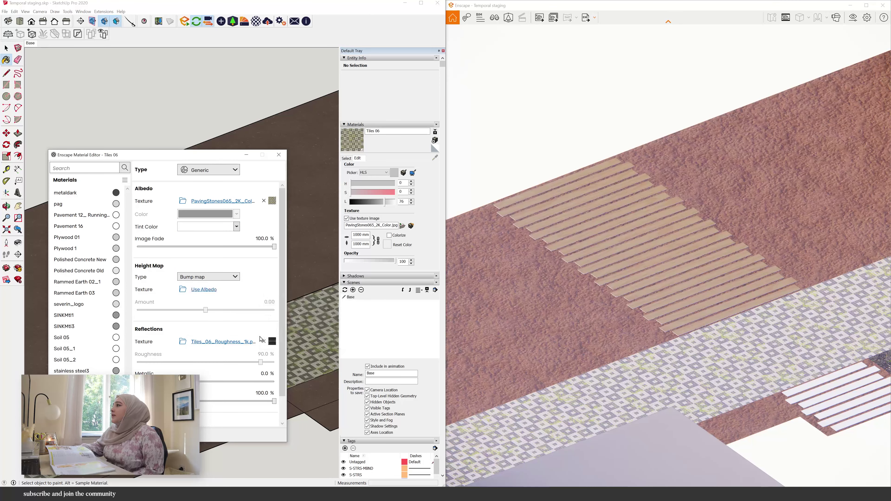
pyautogui.click(262, 341)
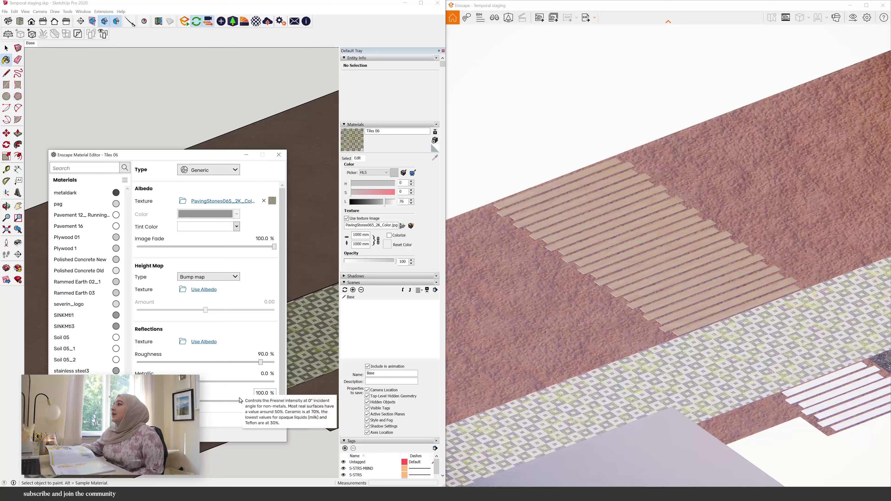
# - Load PavingStones065_2K_Displacement.jpg as the bump map texture of the Tiles 06 material
pyautogui.click(202, 283)
pyautogui.click(202, 302)
pyautogui.click(183, 289)
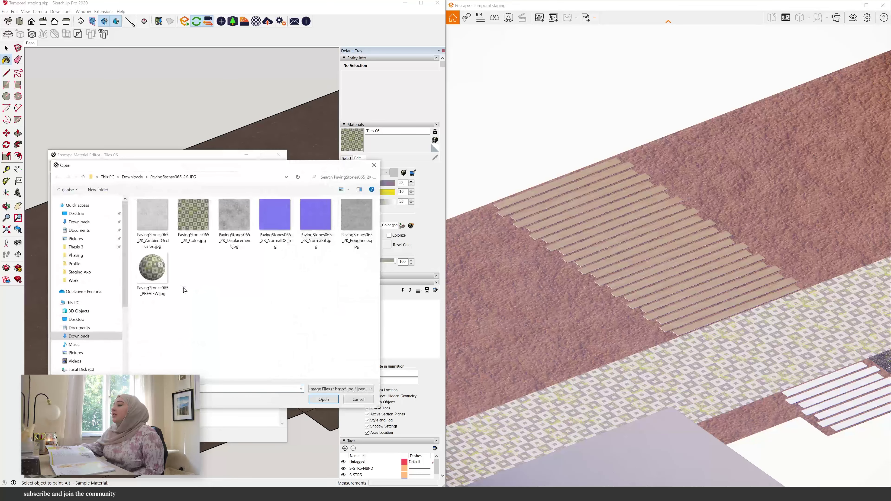
pyautogui.doubleClick(228, 233)
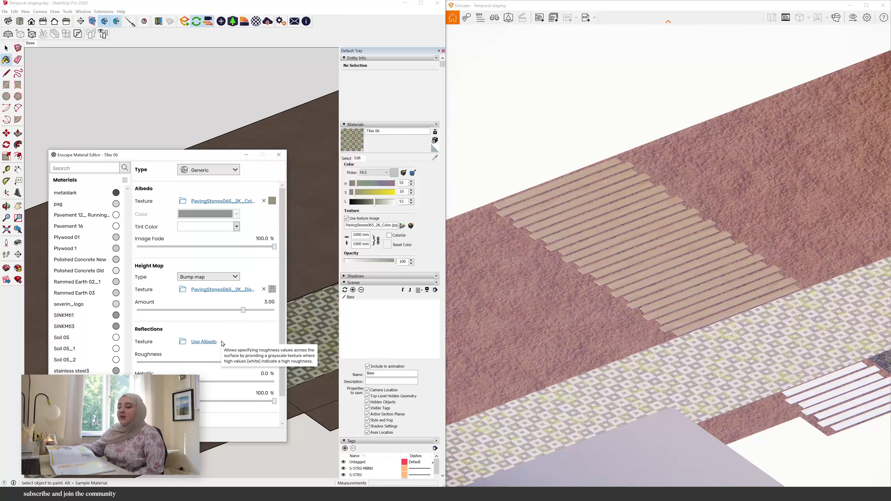
# - Change the height map type of the Tiles 06 material to Displacement map, checking the paving up close
pyautogui.scroll(8, 314, 347)
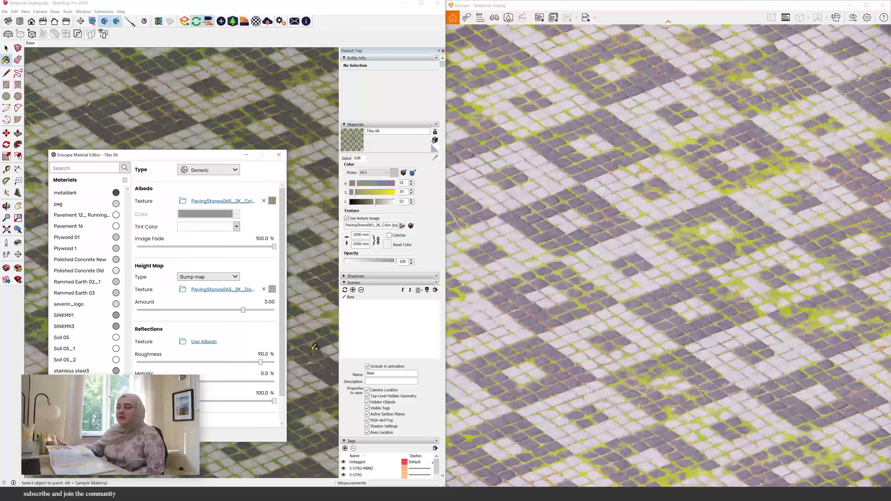
pyautogui.scroll(2, 314, 348)
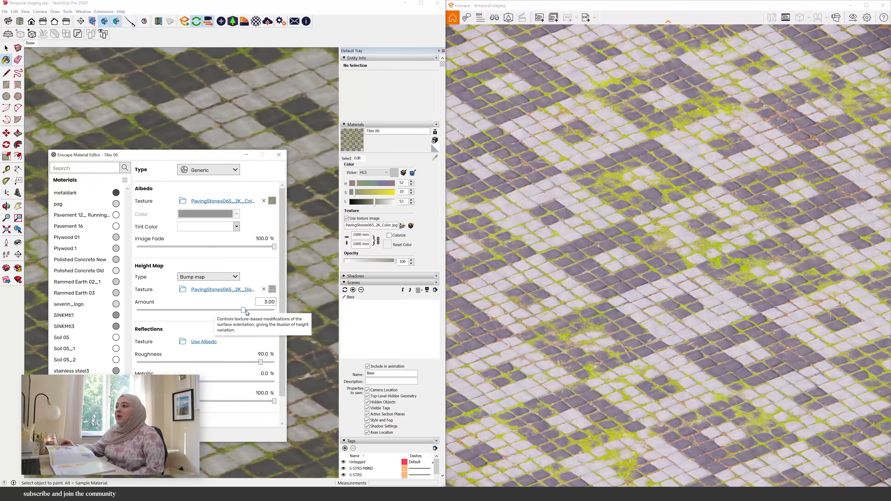
pyautogui.click(205, 276)
pyautogui.click(197, 300)
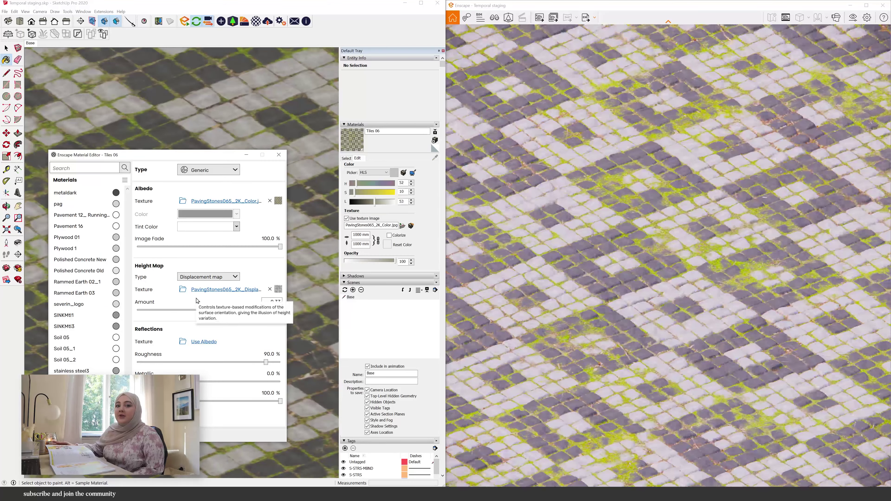
pyautogui.moveTo(203, 310)
pyautogui.mouseDown()
pyautogui.moveTo(168, 311)
pyautogui.moveTo(231, 312)
pyautogui.moveTo(207, 312)
pyautogui.mouseUp()
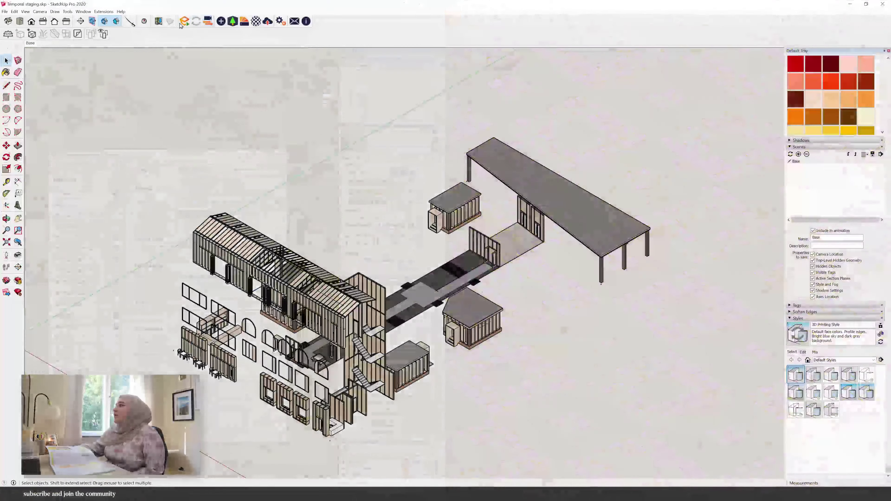
# - Start the Enscape live render of the staging model, dismiss its help overlay and minimize the render window
pyautogui.click(180, 24)
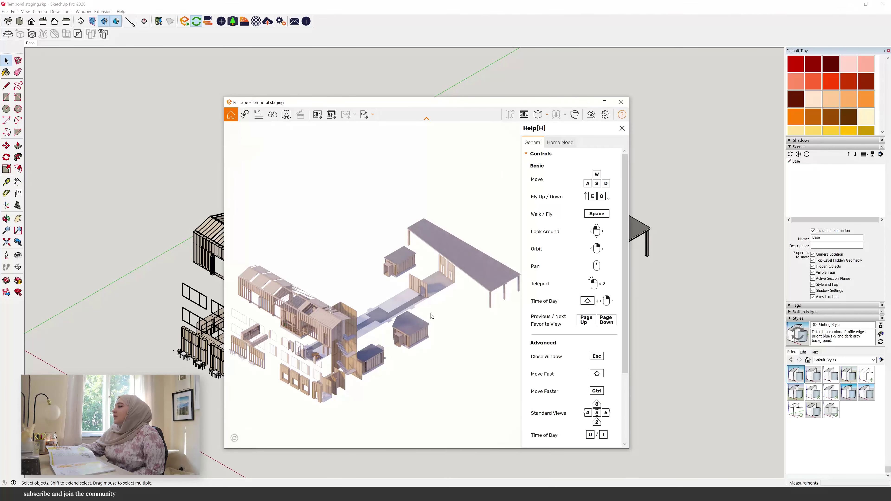
pyautogui.click(622, 130)
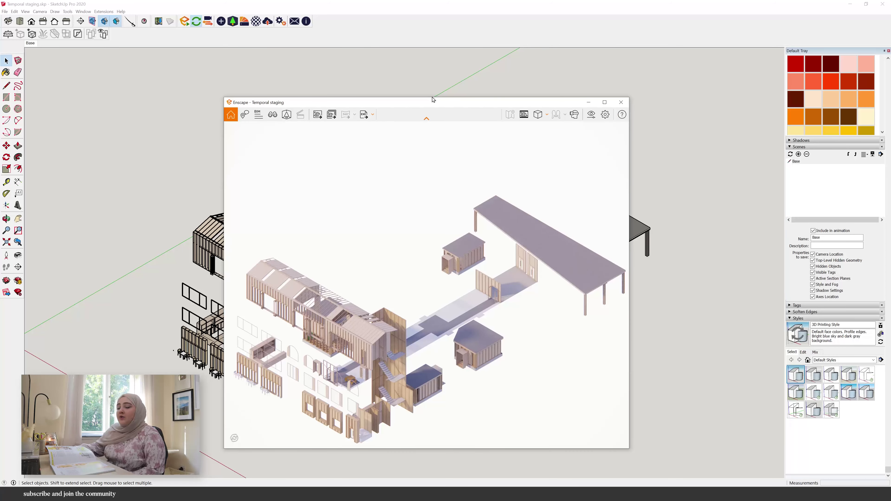
pyautogui.moveTo(433, 99); pyautogui.dragTo(440, 77)
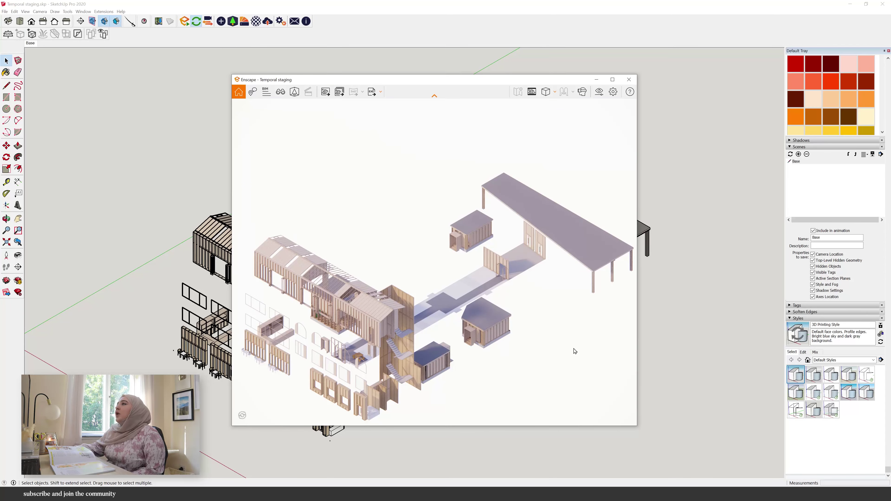
pyautogui.click(596, 79)
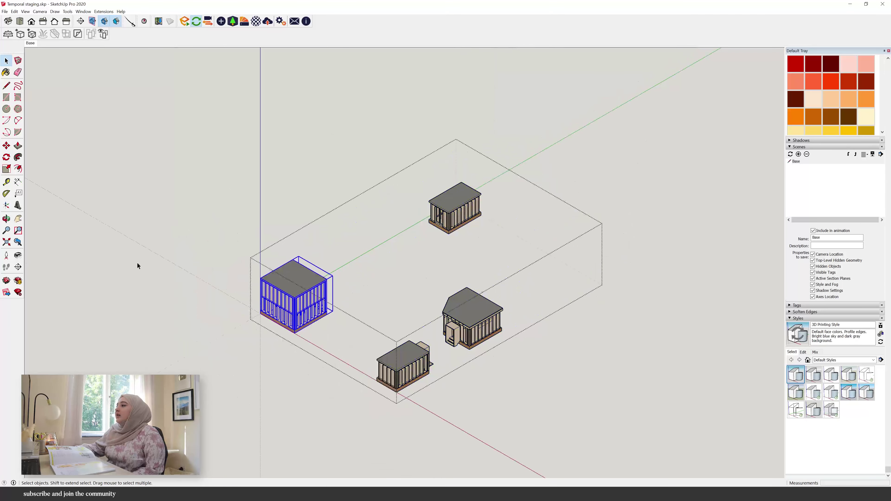
# - Move the selected slatted cube pavilion straight up by about 7613 mm so it floats above the building
pyautogui.press('m')
pyautogui.click(330, 219)
pyautogui.click(337, 80)
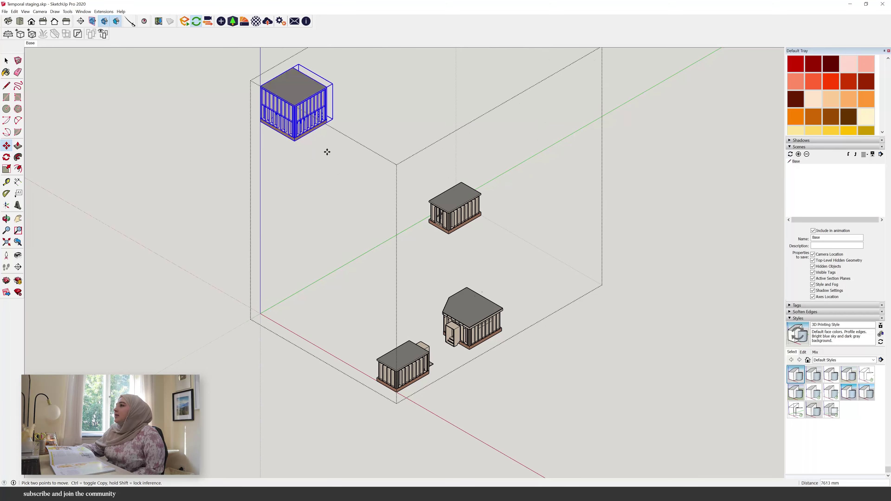
pyautogui.hotkey('alt', 'h')
pyautogui.click(342, 135)
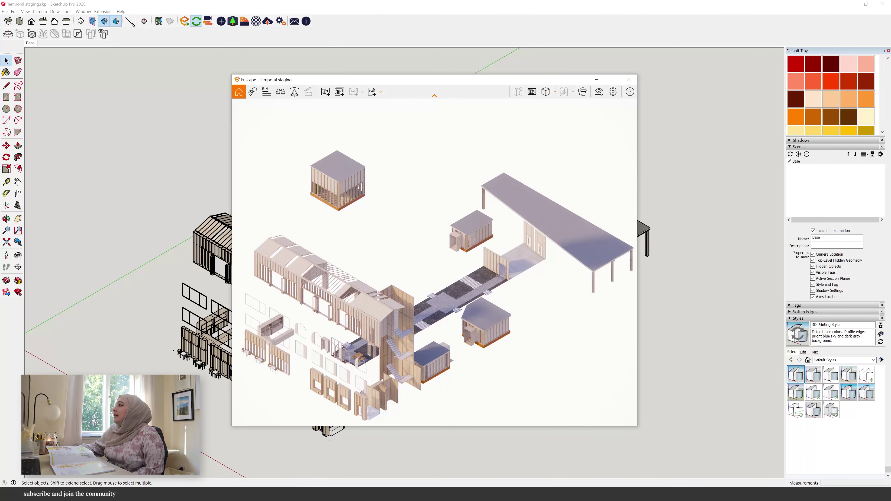
# - Review the Visual Settings from image and sky through to output, and capture the Enscape view as a rendered image
pyautogui.click(613, 91)
pyautogui.moveTo(447, 119); pyautogui.dragTo(632, 151)
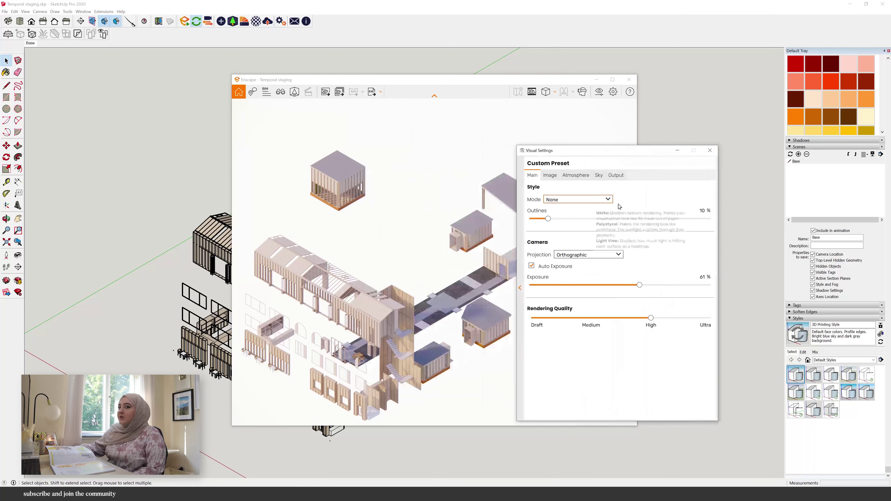
pyautogui.click(550, 175)
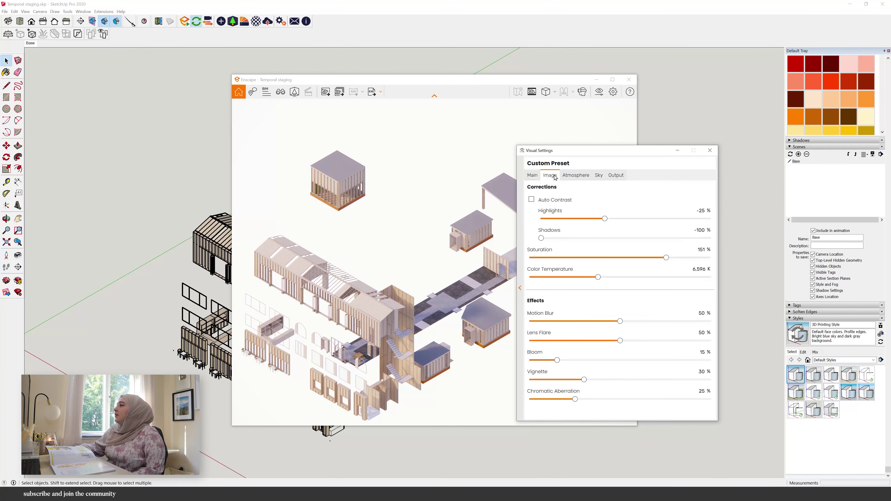
pyautogui.click(576, 175)
pyautogui.click(598, 175)
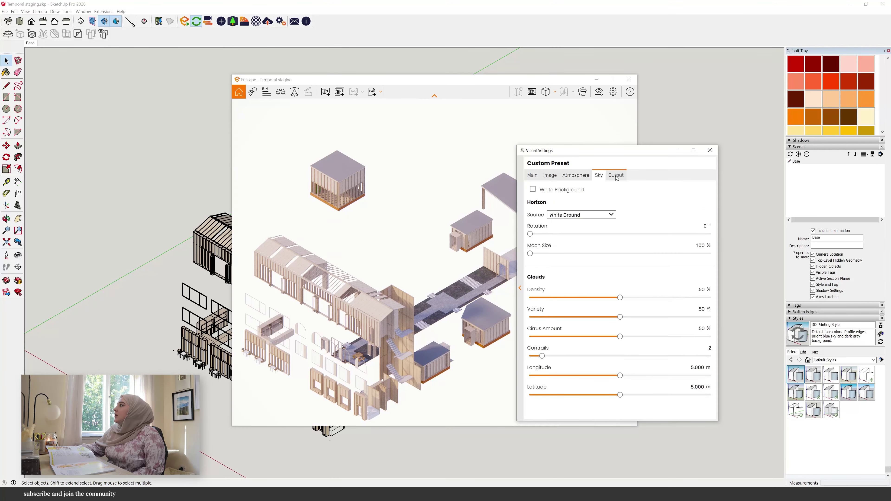
pyautogui.click(615, 175)
pyautogui.moveTo(614, 152); pyautogui.dragTo(611, 124)
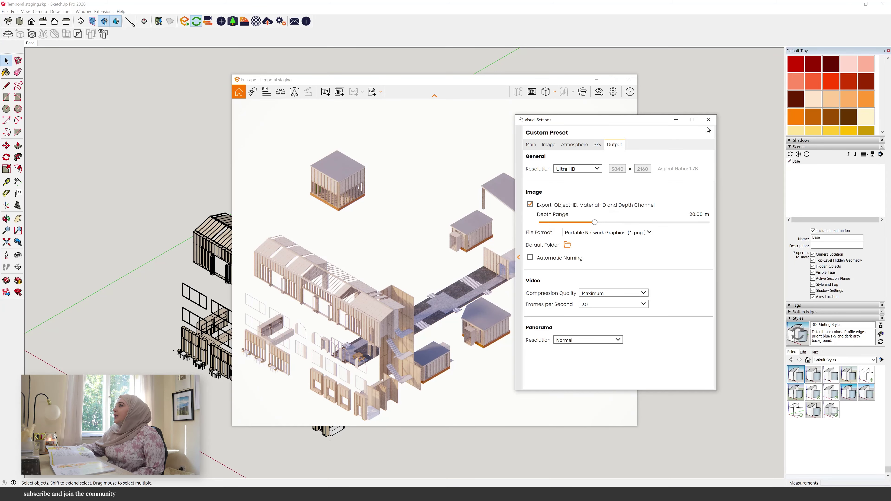
pyautogui.click(708, 119)
pyautogui.click(325, 91)
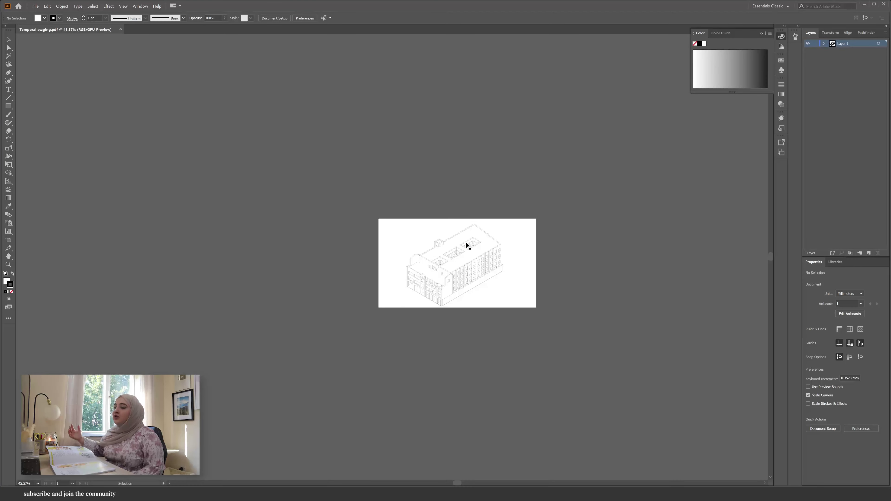
# - Delete the leftover line at the building's front corner column and the stray overlapping lines where the parapets meet in the Illustrator line drawing
pyautogui.hotkey('ctrl', '0')
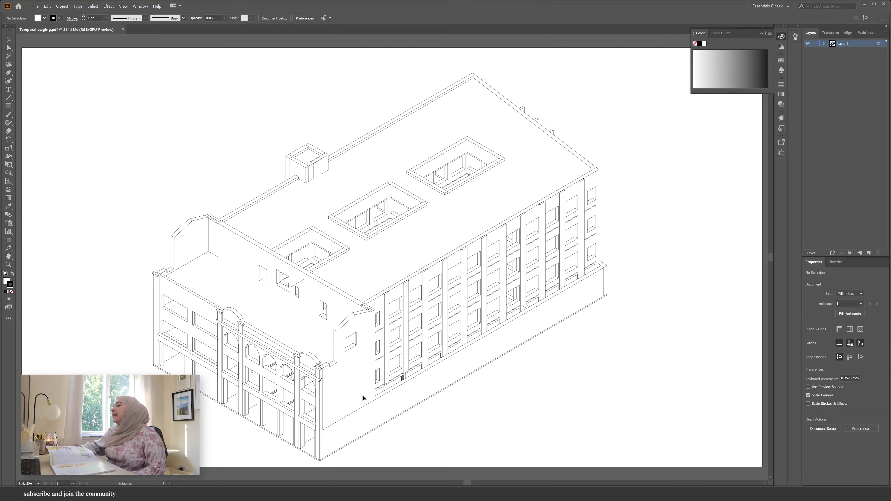
pyautogui.moveTo(321, 420); pyautogui.dragTo(321, 421)
pyautogui.press('Delete')
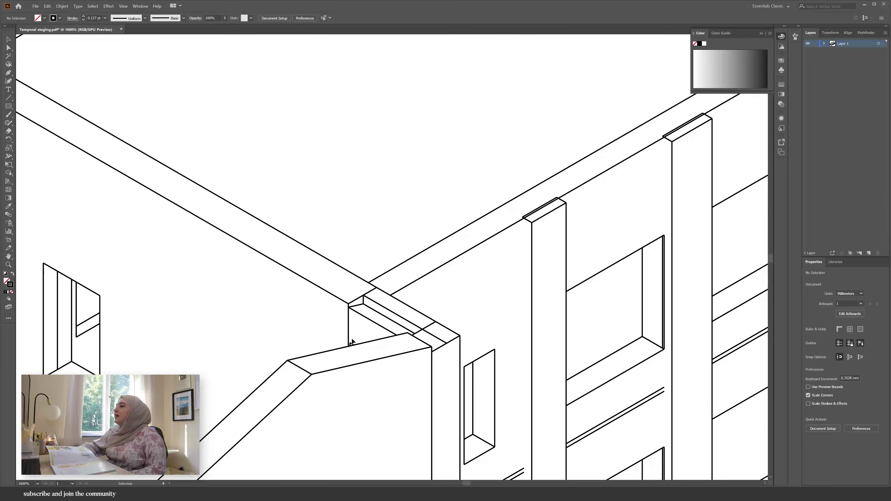
pyautogui.moveTo(357, 294); pyautogui.dragTo(368, 298)
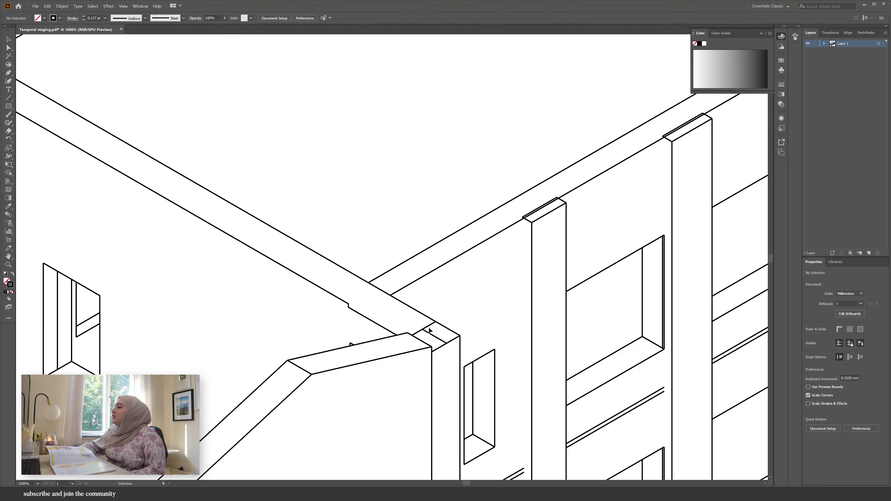
pyautogui.moveTo(429, 327); pyautogui.dragTo(417, 374)
pyautogui.press('Delete')
pyautogui.press('Delete')
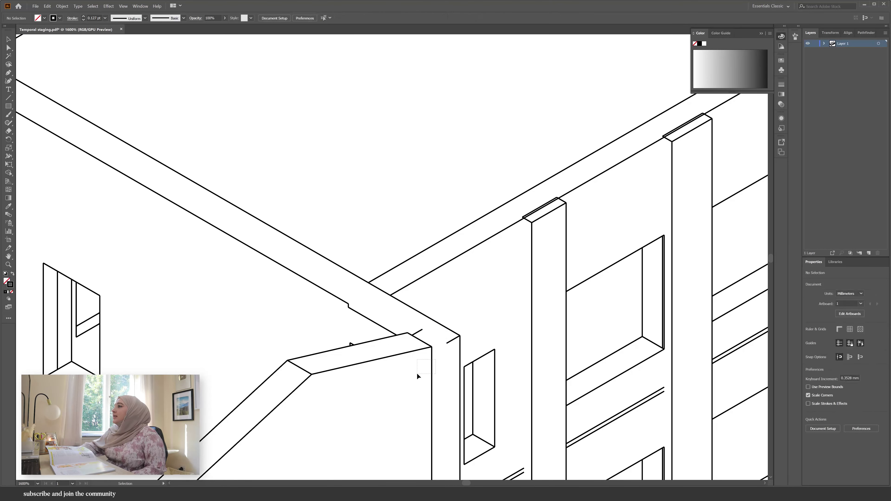
pyautogui.press('Delete')
pyautogui.click(407, 327)
pyautogui.press('Delete')
# - Extend the end point of the curved parapet's lower edge line to meet the outer wall corner
pyautogui.press('a')
pyautogui.click(432, 347)
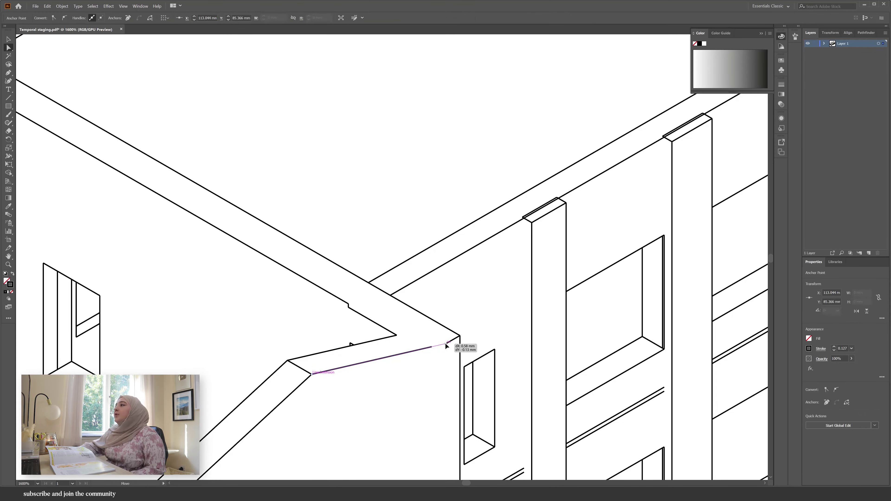
pyautogui.click(372, 306)
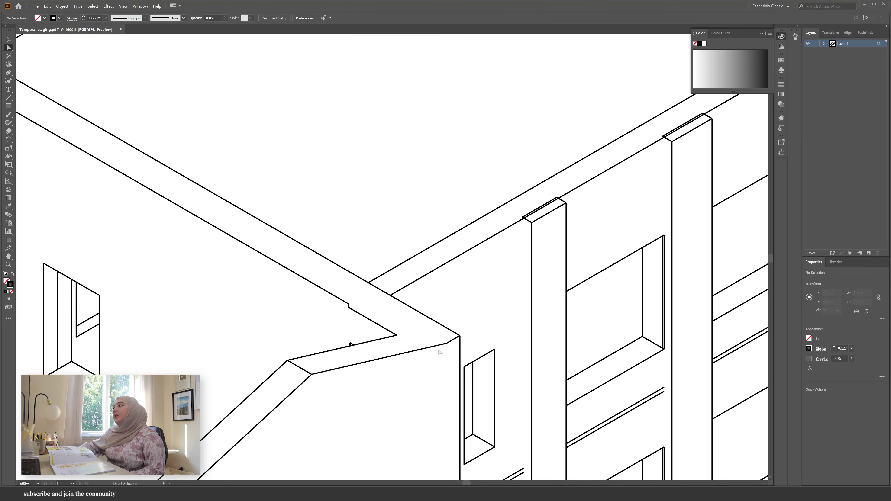
pyautogui.keyDown('alt'); pyautogui.scroll(-2, 463, 361); pyautogui.keyUp('alt')
pyautogui.keyDown('alt'); pyautogui.scroll(3, 80, 179); pyautogui.keyUp('alt')
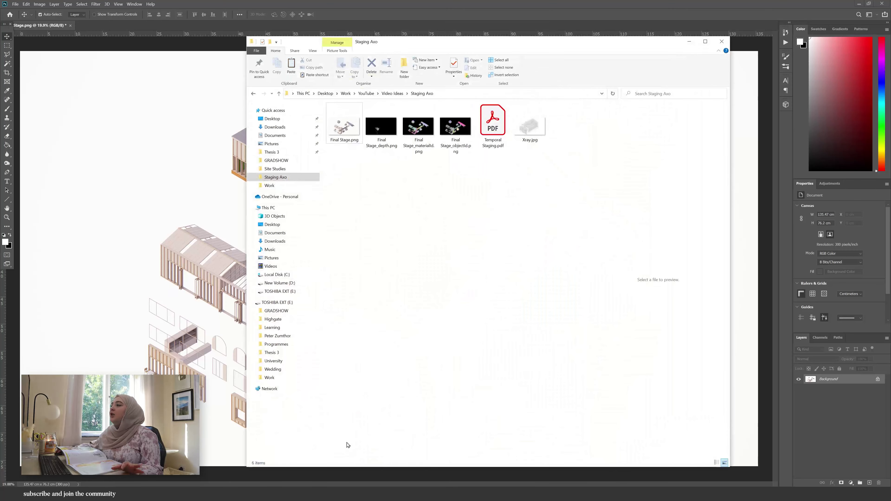
# - Place the Final Stage depth, materialId and objectId images as full-size layers over the render in the Photoshop document
pyautogui.moveTo(466, 182); pyautogui.dragTo(143, 235)
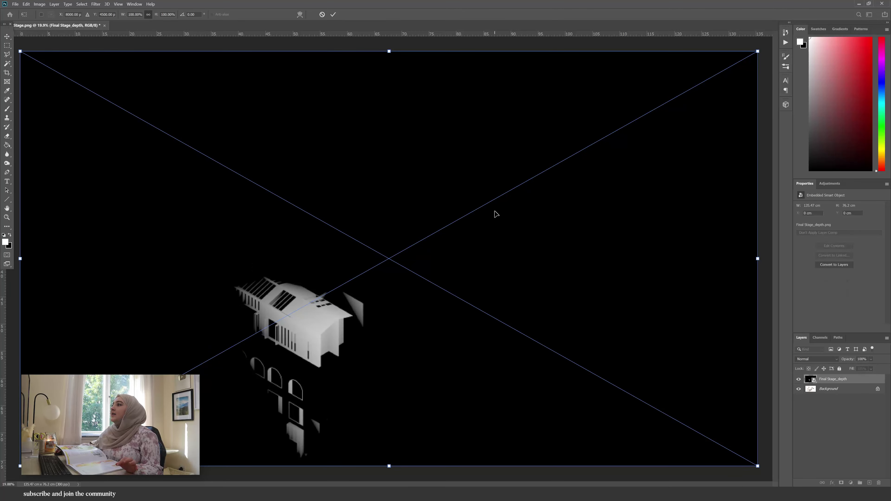
pyautogui.press('Return')
pyautogui.press('Return')
pyautogui.press('Return')
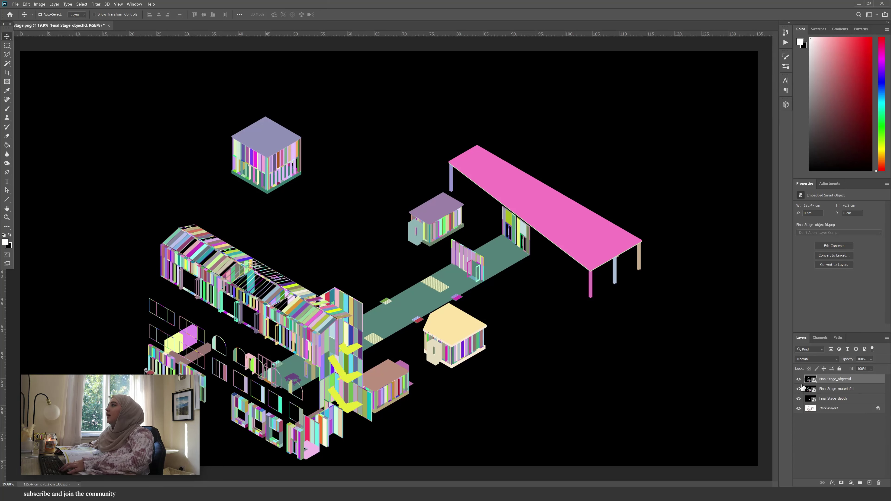
# - Select the black background of the Final Stage_objectId layer with Color Range
pyautogui.press('w')
pyautogui.press('d')
pyautogui.rightClick(595, 161)
pyautogui.click(608, 226)
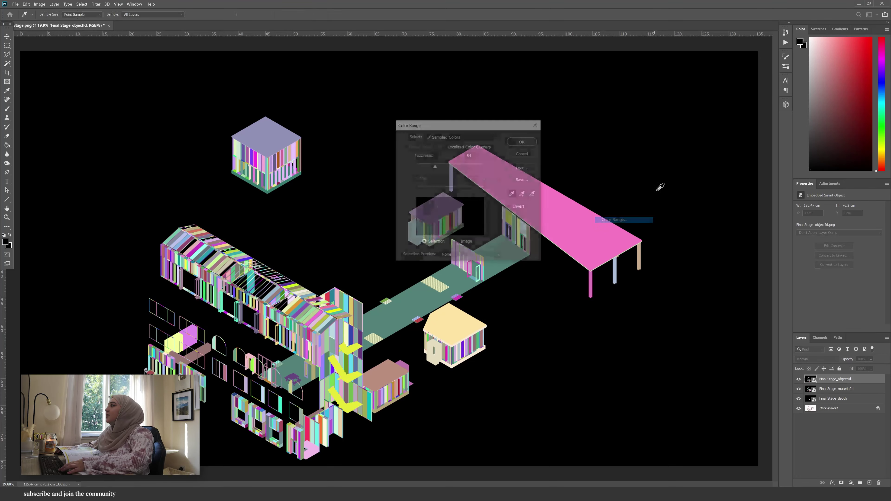
pyautogui.click(526, 142)
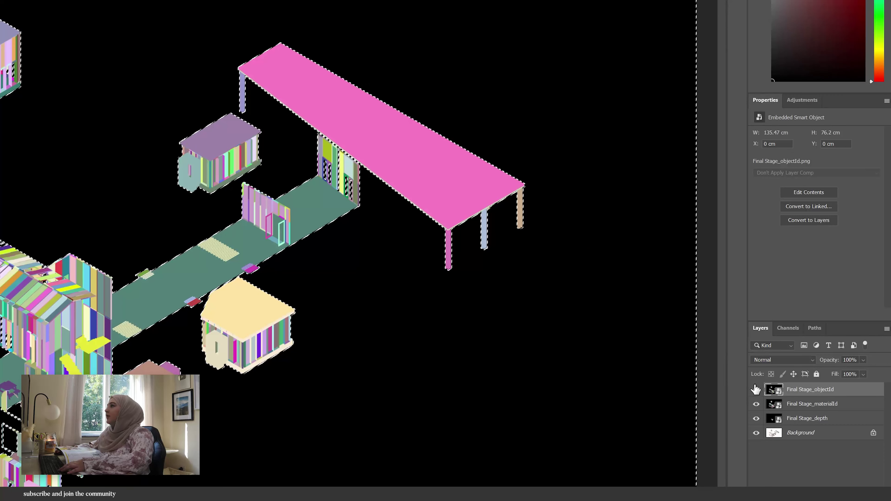
# - Hide the three render-pass layers, unlock the Background layer and invert the selection to cover the model
pyautogui.moveTo(755, 389); pyautogui.dragTo(756, 420)
pyautogui.click(873, 432)
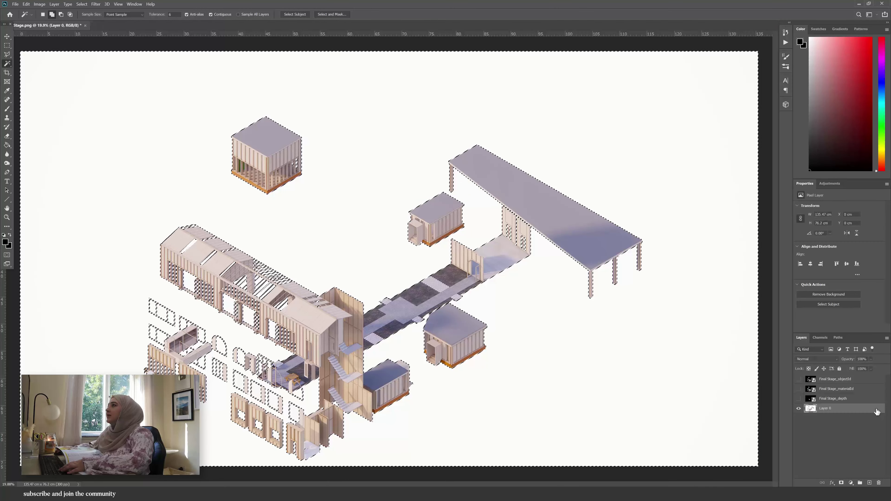
pyautogui.click(81, 4)
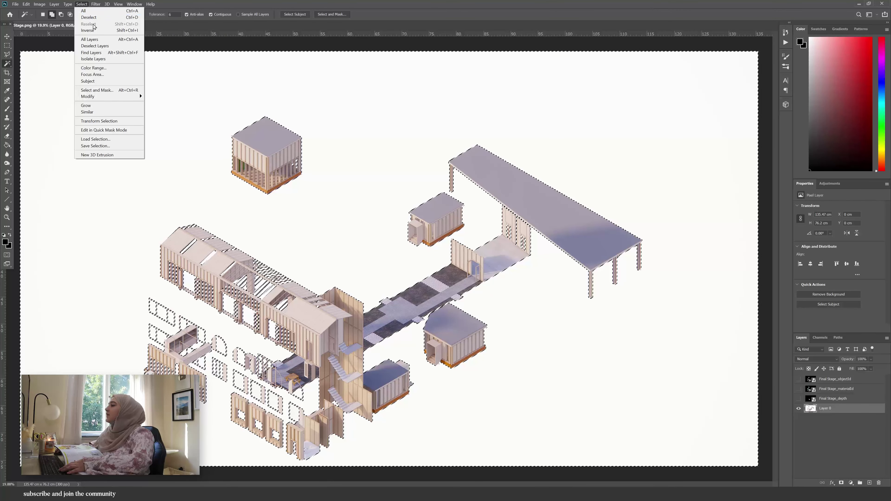
pyautogui.click(95, 31)
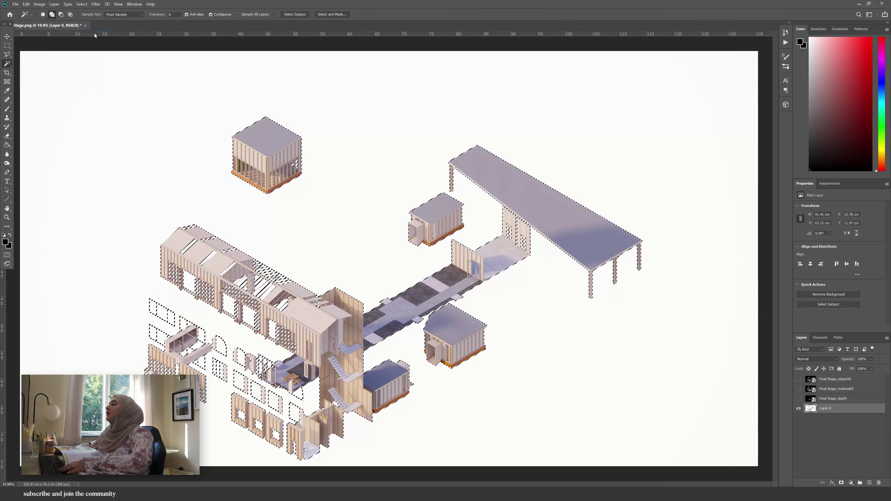
# - Mask the render layer to the selection and add a new layer for a background fill
pyautogui.click(840, 483)
pyautogui.keyDown('ctrl'); pyautogui.click(869, 483); pyautogui.keyUp('ctrl')
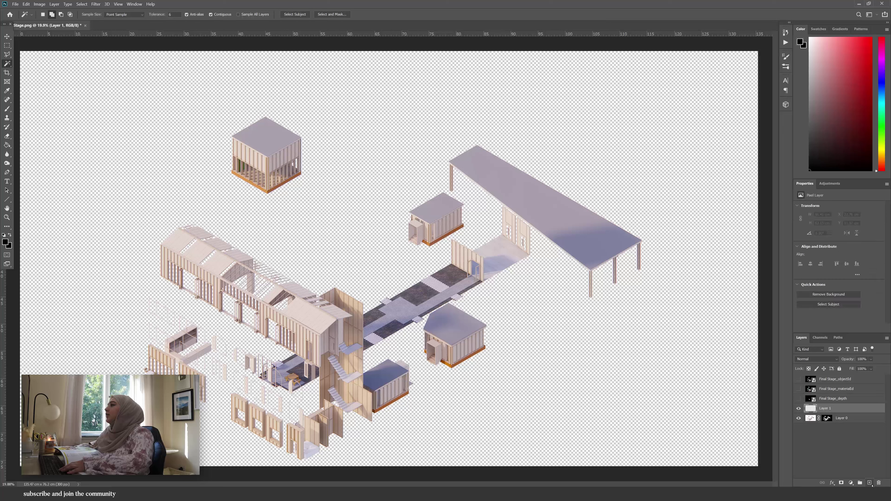
pyautogui.press('g')
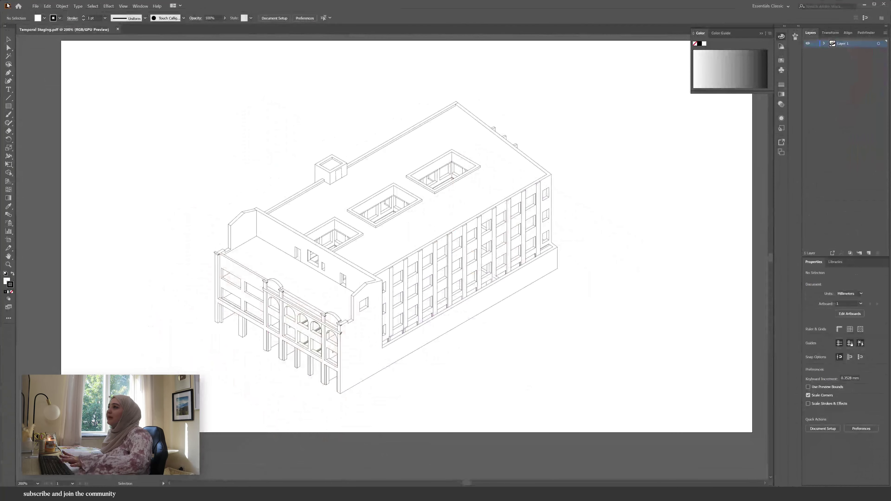
# - Place Final Stage.psd into the Temporal Staging.pdf line drawing in Illustrator and position it clear of the artboard's linework
pyautogui.click(36, 6)
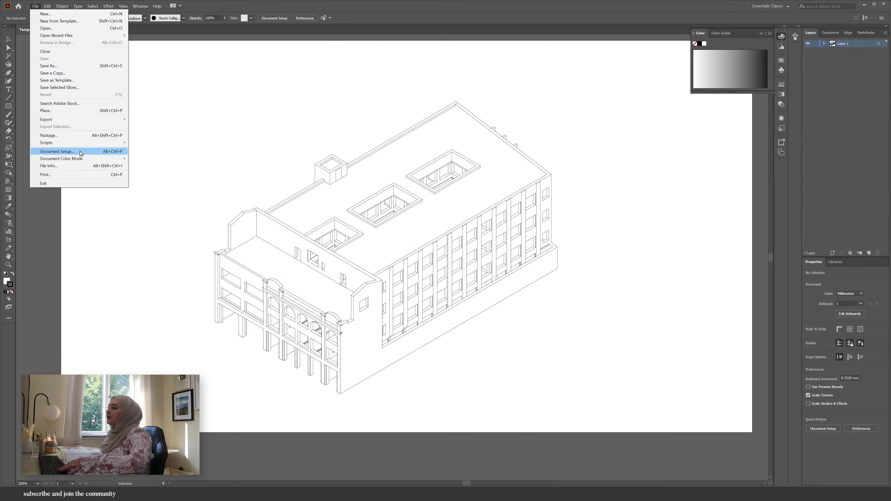
pyautogui.click(77, 112)
pyautogui.doubleClick(381, 242)
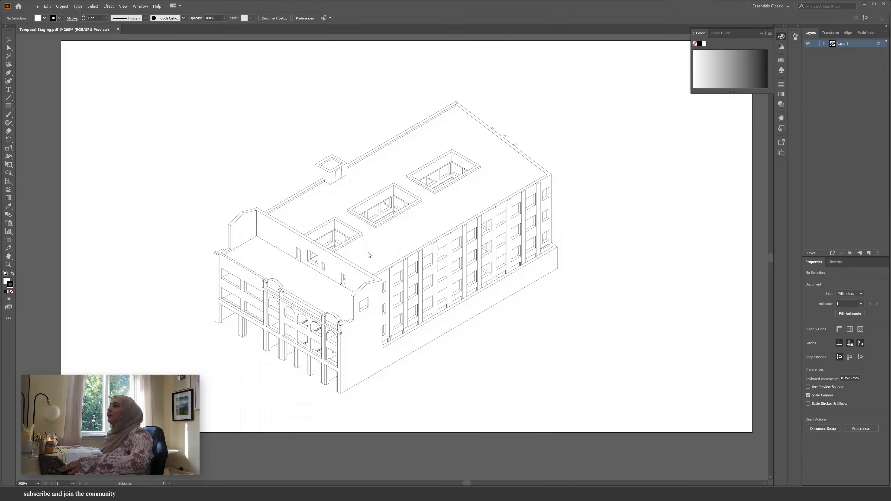
pyautogui.click(186, 140)
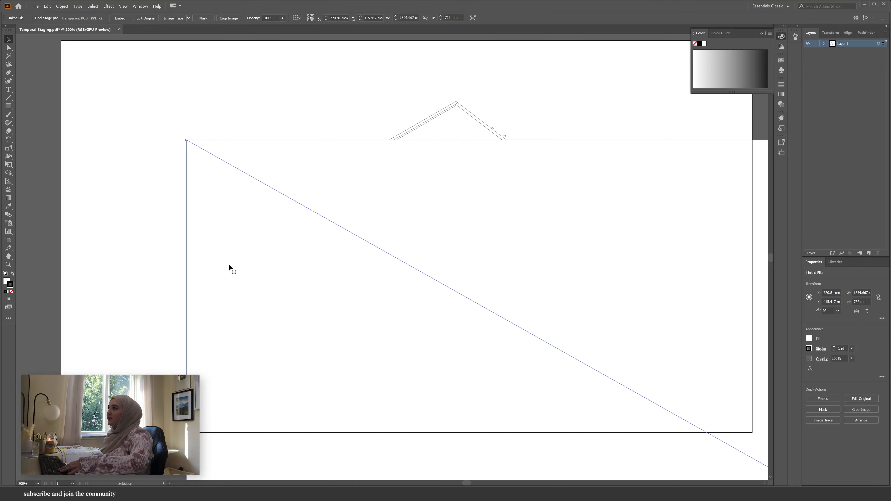
pyautogui.keyDown('alt'); pyautogui.scroll(-7, 229, 267); pyautogui.keyUp('alt')
pyautogui.moveTo(395, 348); pyautogui.dragTo(499, 267)
pyautogui.click(397, 410)
pyautogui.hotkey('ctrl', '=')
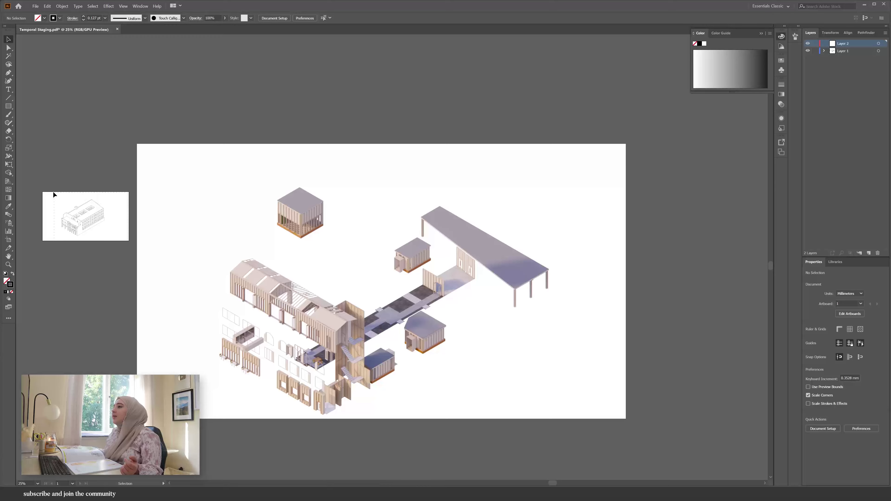
# - Select all the building linework on Layer 2 and lock the render's Layer 1
pyautogui.click(880, 51)
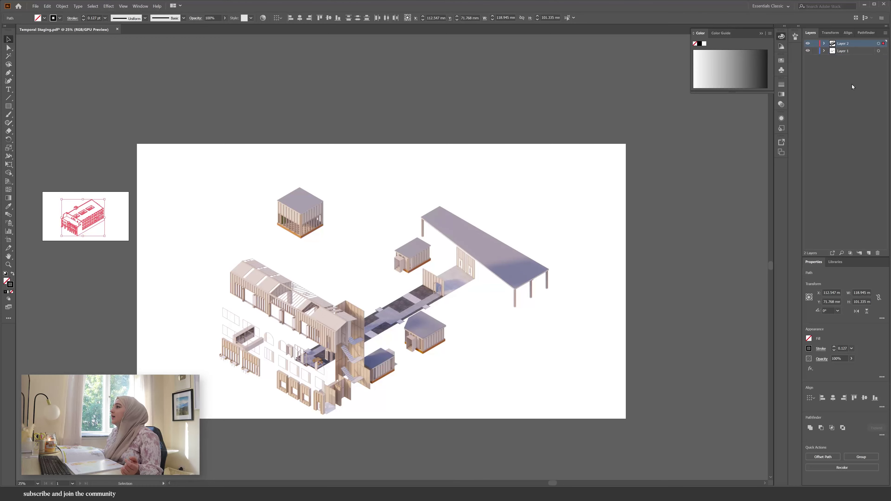
pyautogui.click(814, 52)
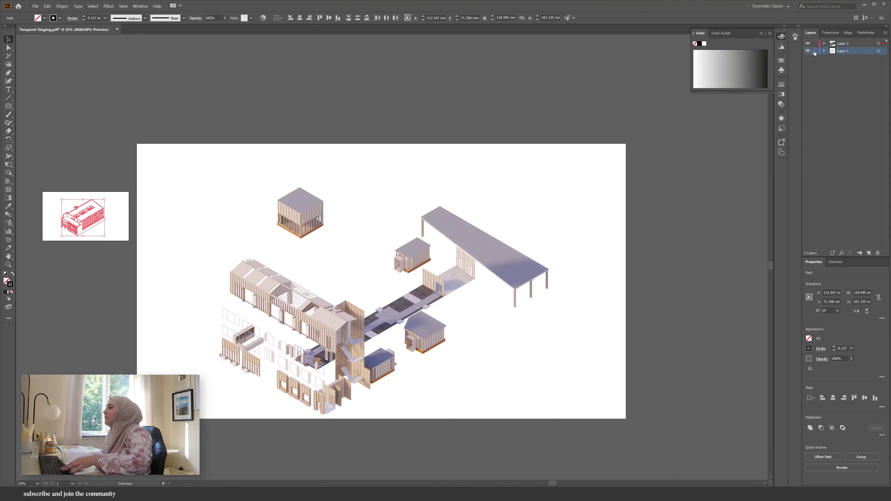
# - Move the selected building linework over the render and scale it up proportionally to about 657 mm wide
pyautogui.click(82, 268)
pyautogui.moveTo(88, 202)
pyautogui.mouseDown()
pyautogui.moveTo(328, 274)
pyautogui.moveTo(437, 185)
pyautogui.mouseUp()
pyautogui.keyDown('alt'); pyautogui.scroll(5, 61, 364); pyautogui.keyUp('alt')
pyautogui.keyDown('alt'); pyautogui.scroll(-7, 115, 294); pyautogui.keyUp('alt')
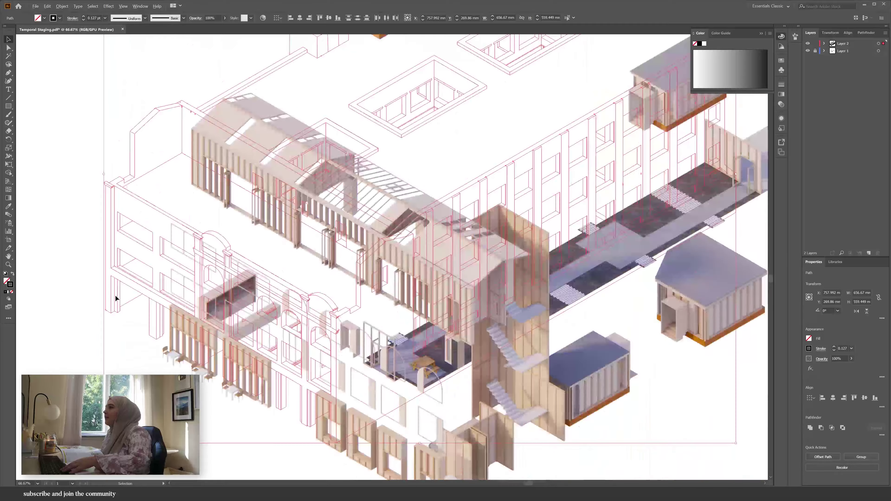
pyautogui.keyDown('alt'); pyautogui.scroll(4, 117, 345); pyautogui.keyUp('alt')
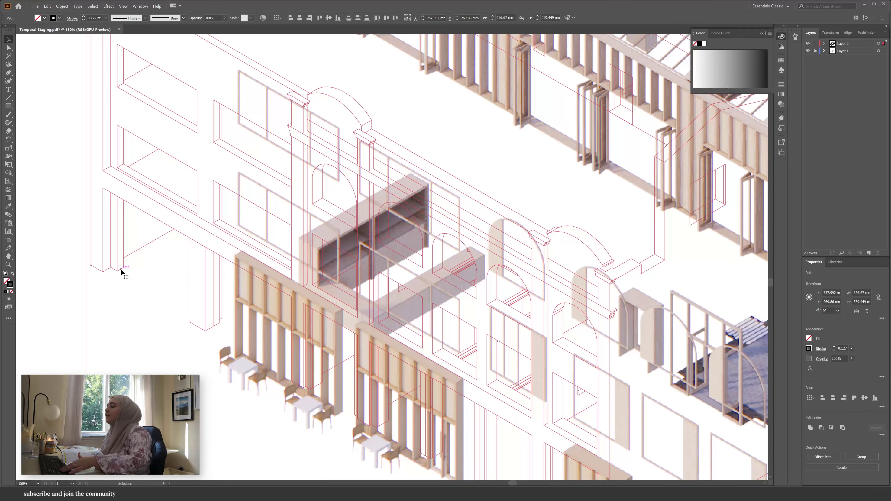
pyautogui.moveTo(121, 269)
pyautogui.mouseDown()
pyautogui.moveTo(224, 343)
pyautogui.moveTo(228, 359)
pyautogui.moveTo(239, 355)
pyautogui.mouseUp()
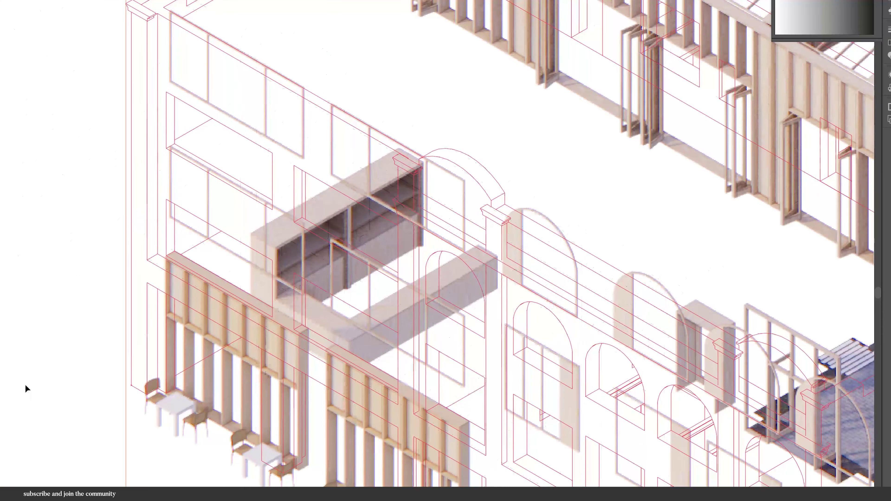
# - Fine-tune the linework's position and scale so its facade, windows and ground edges line up with the rendered model
pyautogui.hotkey('ctrl', '0')
pyautogui.moveTo(421, 185)
pyautogui.mouseDown()
pyautogui.moveTo(441, 145)
pyautogui.moveTo(475, 113)
pyautogui.moveTo(461, 123)
pyautogui.moveTo(433, 352)
pyautogui.moveTo(474, 394)
pyautogui.moveTo(523, 323)
pyautogui.mouseUp()
pyautogui.keyDown('alt'); pyautogui.scroll(5, 461, 124); pyautogui.keyUp('alt')
pyautogui.keyDown('alt'); pyautogui.scroll(-6, 523, 323); pyautogui.keyUp('alt')
pyautogui.keyDown('alt'); pyautogui.scroll(6, 523, 323); pyautogui.keyUp('alt')
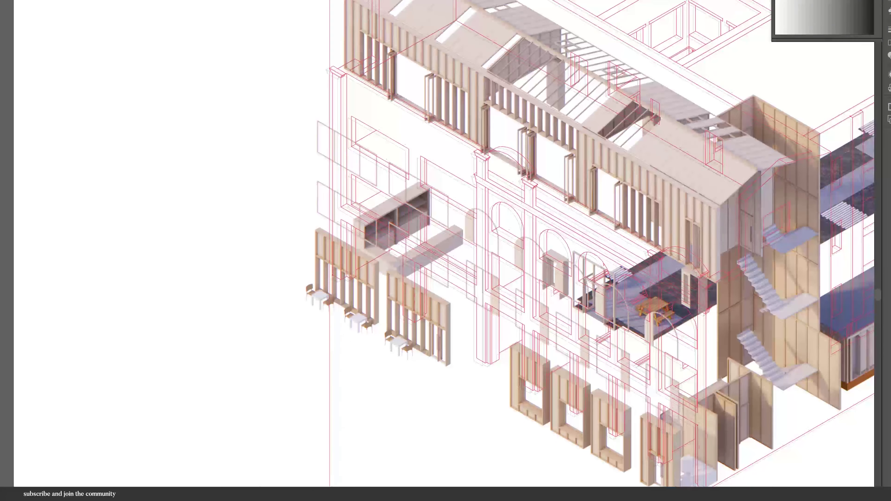
pyautogui.keyDown('alt'); pyautogui.scroll(-5, 514, 460); pyautogui.keyUp('alt')
pyautogui.keyDown('alt'); pyautogui.scroll(6, 514, 460); pyautogui.keyUp('alt')
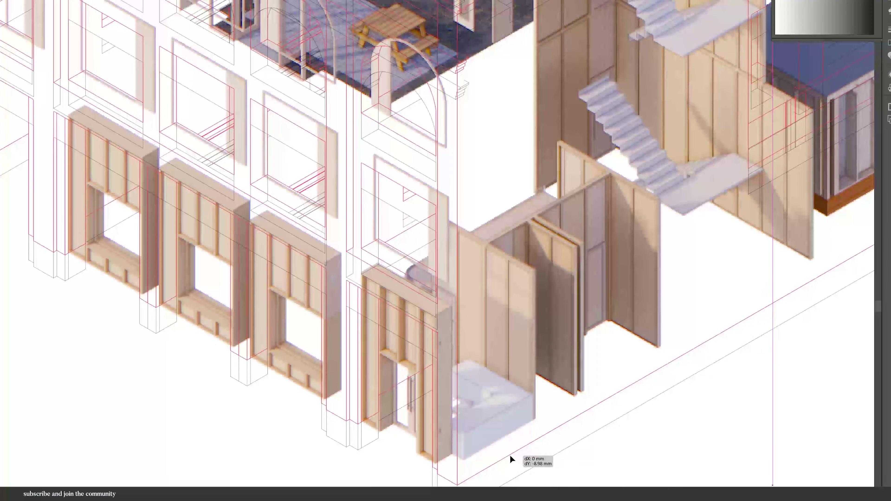
pyautogui.keyDown('alt'); pyautogui.scroll(-5, 445, 245); pyautogui.keyUp('alt')
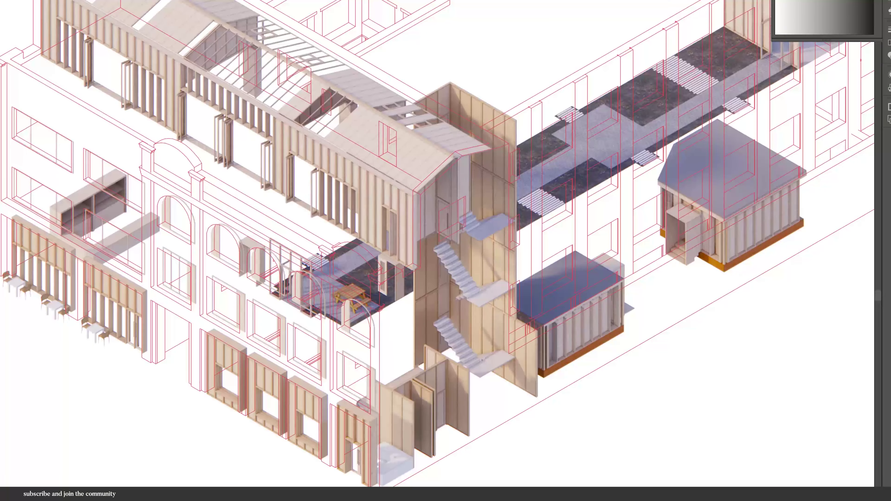
pyautogui.keyDown('alt'); pyautogui.scroll(3, 445, 245); pyautogui.keyUp('alt')
pyautogui.keyDown('alt'); pyautogui.scroll(-1, 445, 246); pyautogui.keyUp('alt')
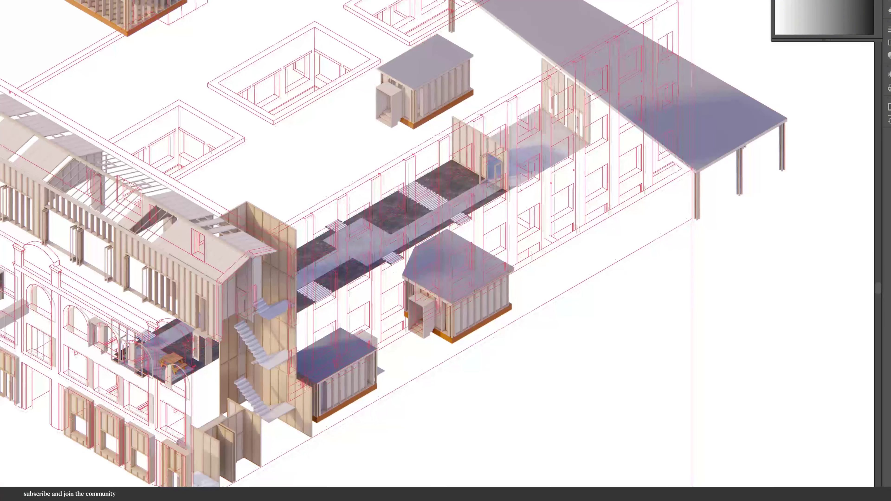
pyautogui.keyDown('alt'); pyautogui.scroll(4, 445, 246); pyautogui.keyUp('alt')
pyautogui.keyDown('alt'); pyautogui.scroll(-3, 446, 246); pyautogui.keyUp('alt')
pyautogui.keyDown('alt'); pyautogui.scroll(2, 366, 420); pyautogui.keyUp('alt')
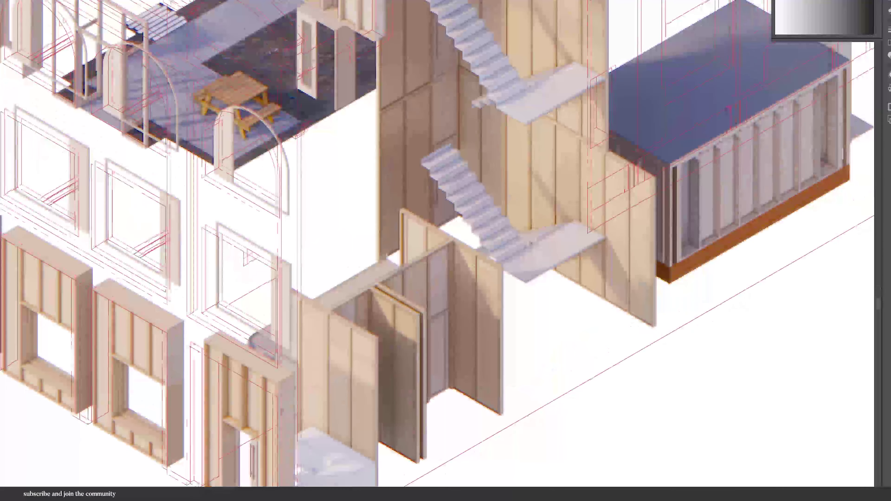
pyautogui.keyDown('alt'); pyautogui.scroll(-4, 445, 246); pyautogui.keyUp('alt')
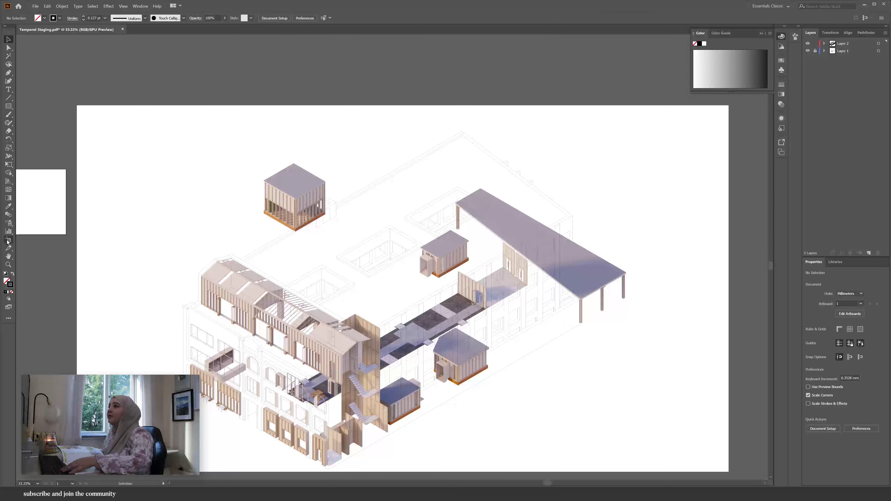
# - Fit the artboard to the artwork bounds
pyautogui.click(7, 241)
pyautogui.click(45, 19)
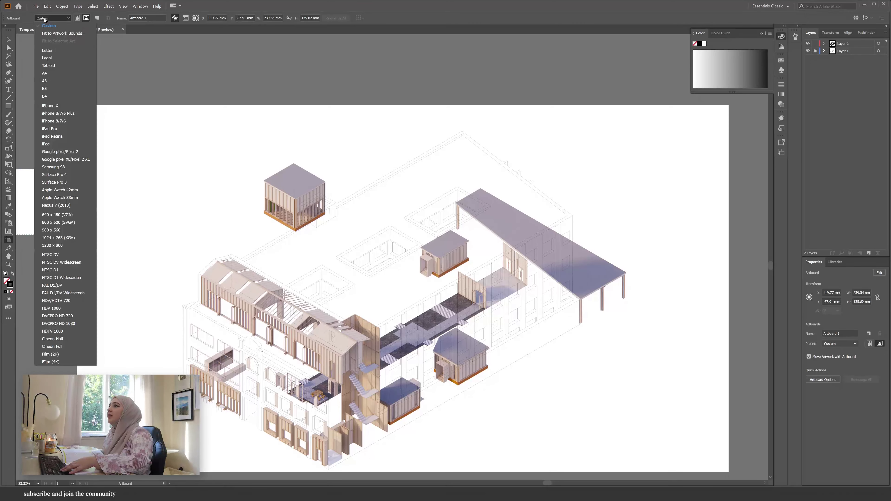
pyautogui.click(48, 34)
pyautogui.keyDown('alt'); pyautogui.scroll(-1, 183, 144); pyautogui.keyUp('alt')
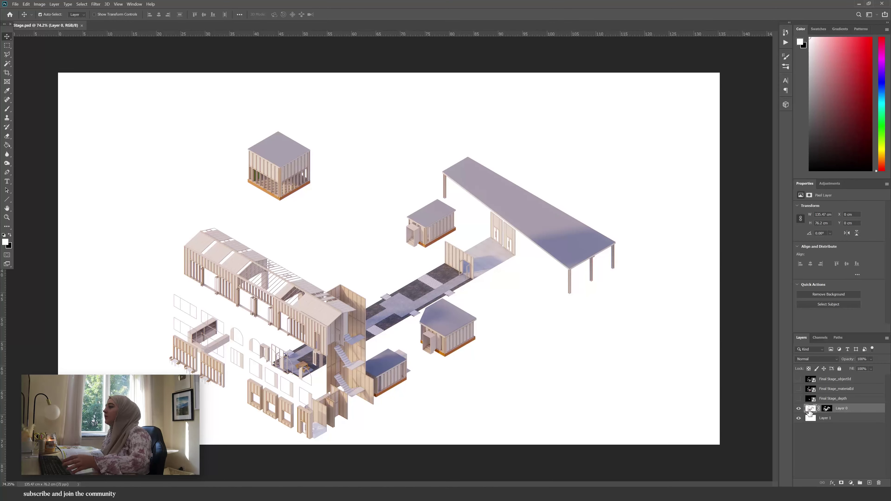
# - In Photoshop, convert the masked render Layer 0 to a smart object and rasterize it into a plain layer
pyautogui.rightClick(839, 412)
pyautogui.click(806, 207)
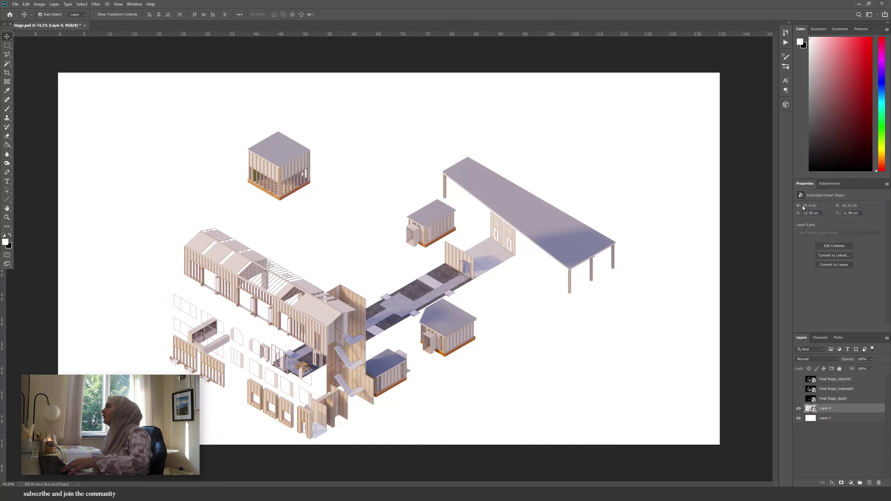
pyautogui.rightClick(830, 414)
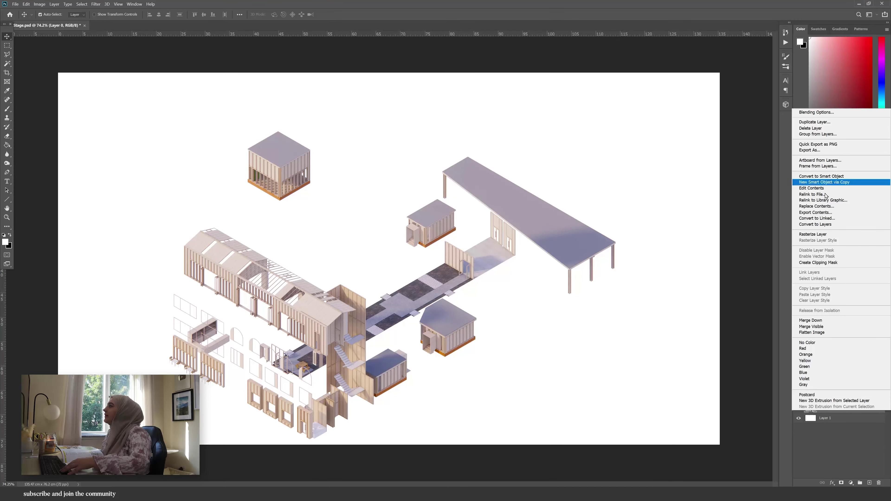
pyautogui.click(828, 182)
# - Move the detached cube pavilion straight up, clear of the building, and switch back to Illustrator to update the placed render
pyautogui.click(7, 46)
pyautogui.moveTo(230, 117); pyautogui.dragTo(326, 207)
pyautogui.click(7, 36)
pyautogui.moveTo(283, 152); pyautogui.dragTo(283, 104)
pyautogui.hotkey('ctrl', 'd')
pyautogui.click(374, 179)
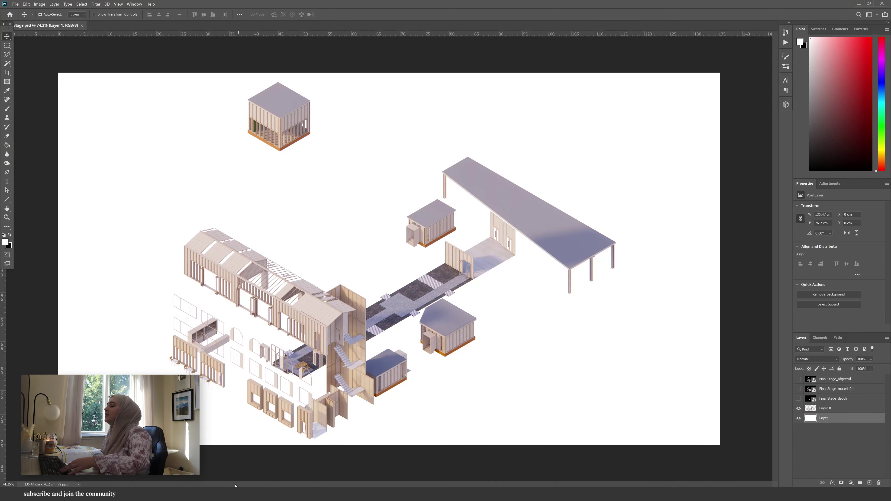
pyautogui.hotkey('alt', 'Tab')
pyautogui.click(481, 256)
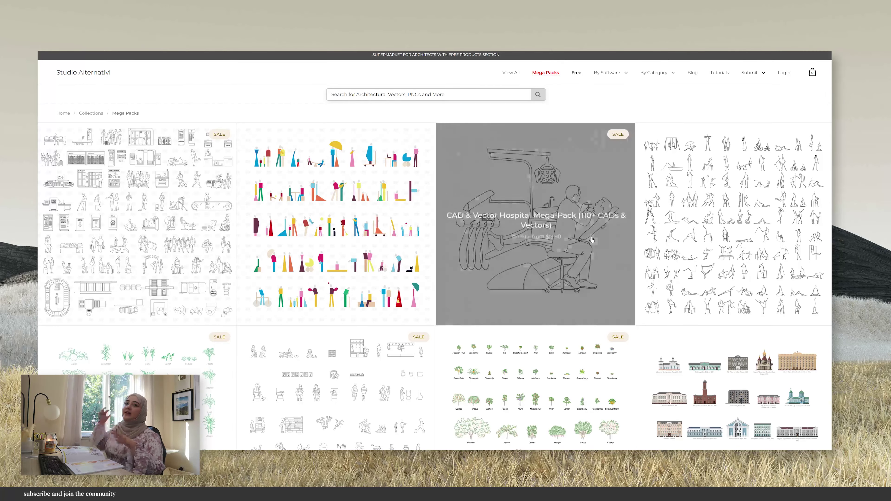
# - Browse Studio Alternativi's Mega Packs and Free collections for people, furniture and plant vectors
pyautogui.scroll(-3, 592, 240)
pyautogui.scroll(-10, 829, 289)
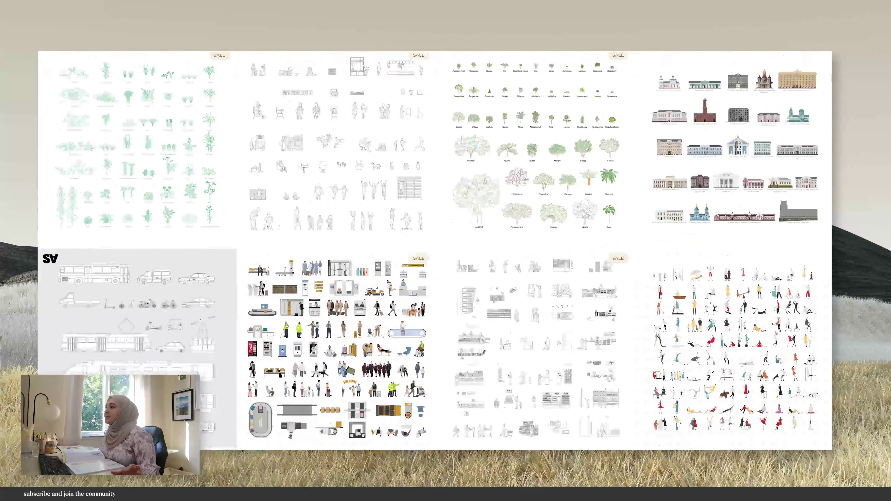
pyautogui.scroll(-10, 829, 290)
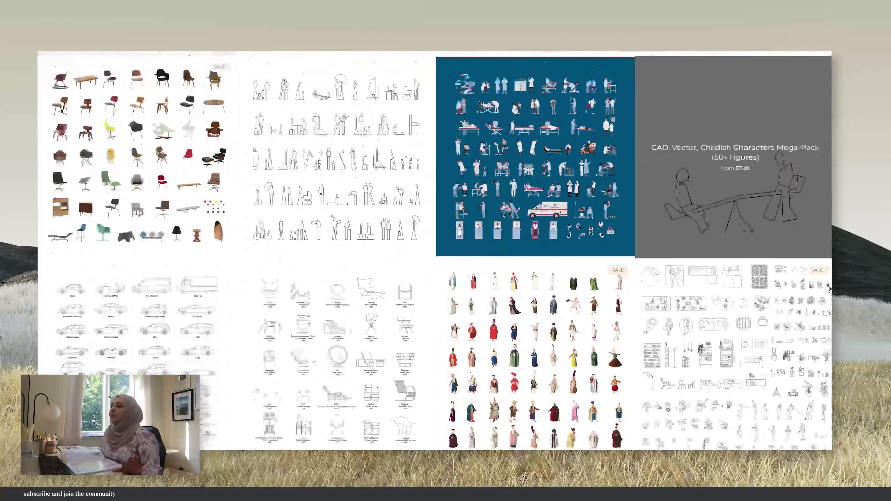
pyautogui.scroll(-10, 820, 293)
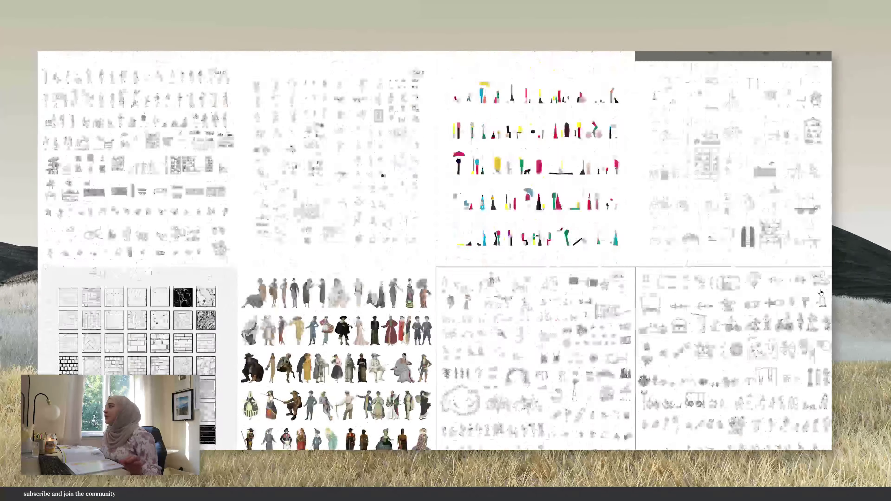
pyautogui.scroll(-10, 821, 292)
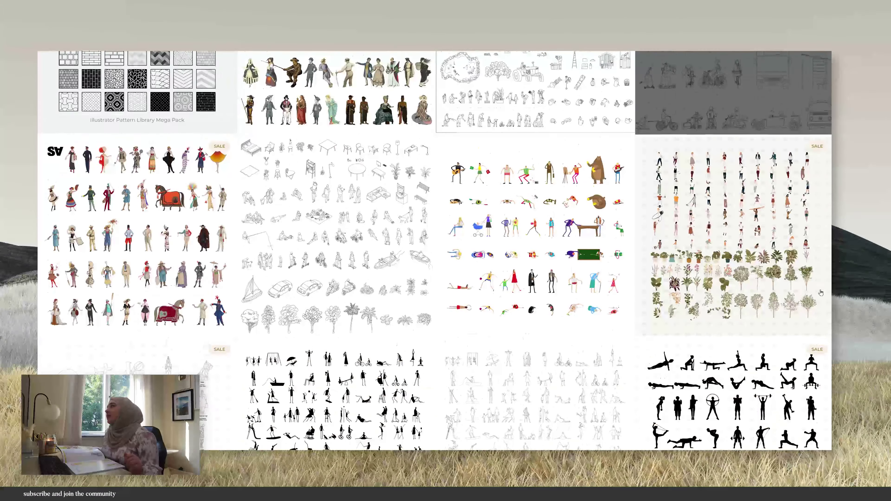
pyautogui.scroll(-3, 823, 294)
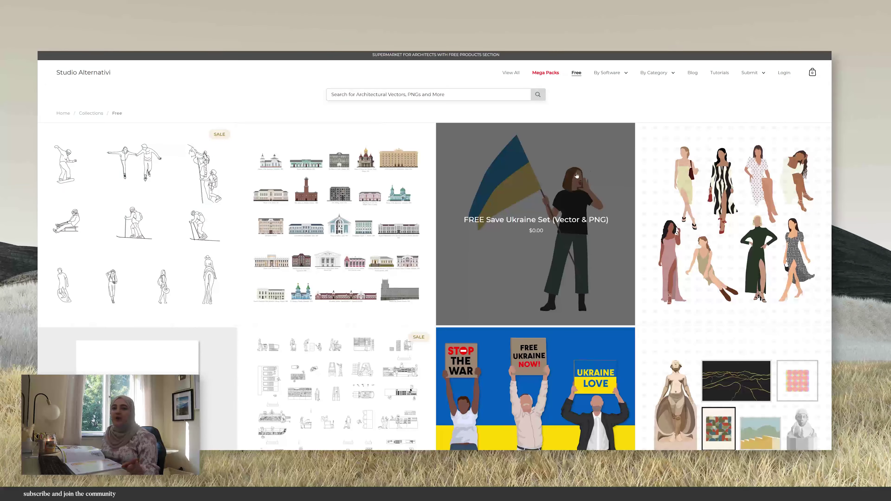
pyautogui.scroll(-10, 790, 144)
pyautogui.scroll(-8, 790, 145)
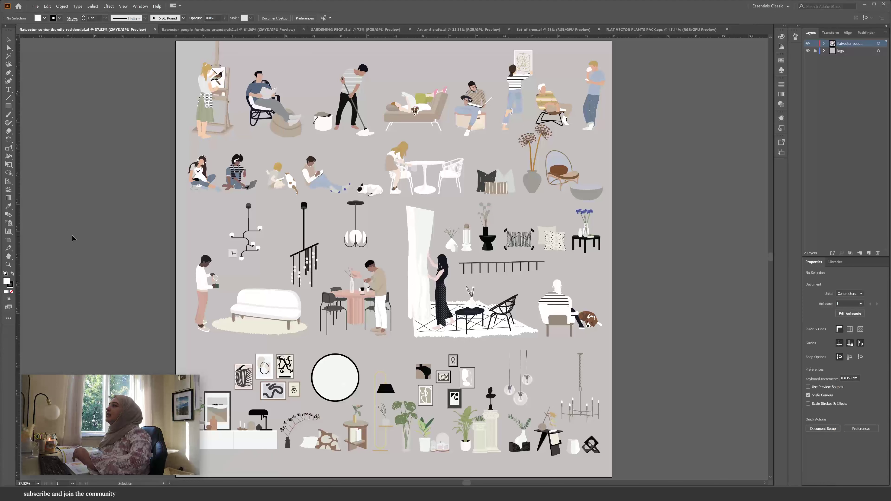
# - Look through the open vector files of furniture and craft people, gardeners, arts and crafts, trees and flat plants
pyautogui.click(197, 29)
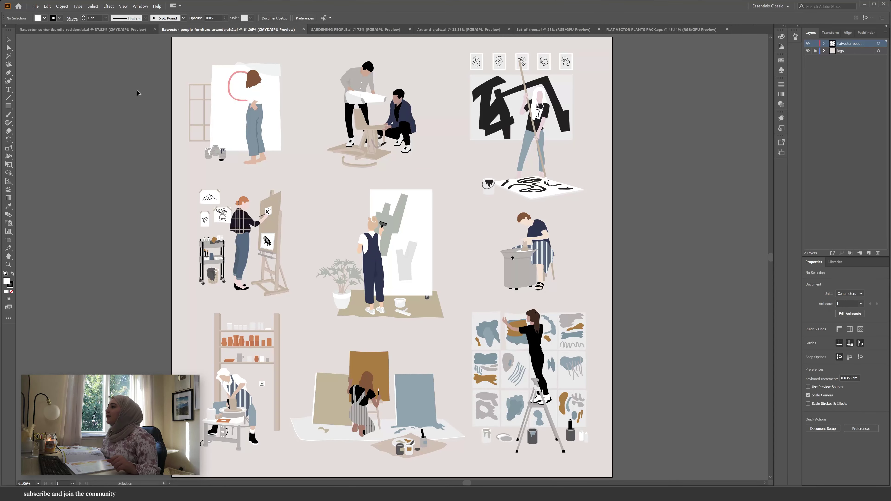
pyautogui.click(356, 30)
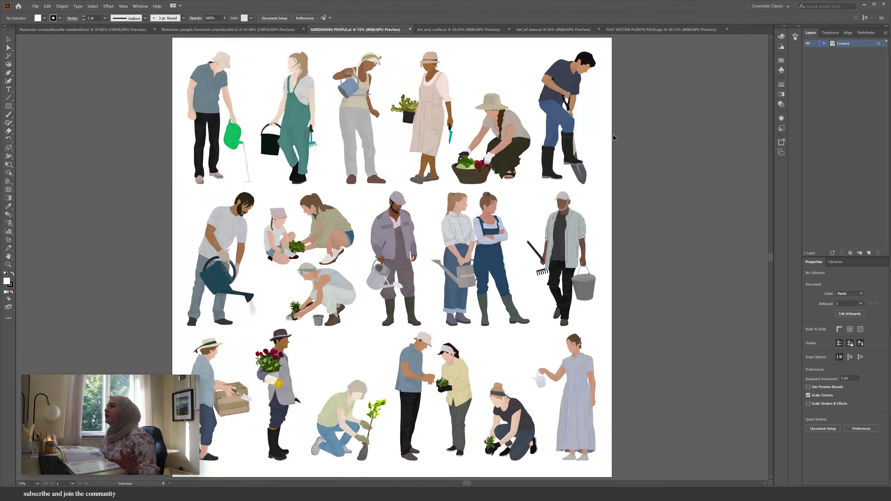
pyautogui.click(481, 31)
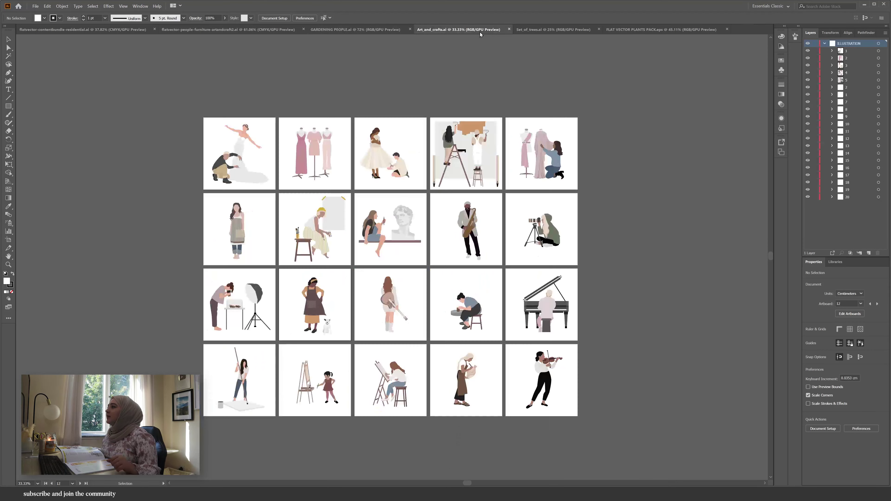
pyautogui.click(575, 31)
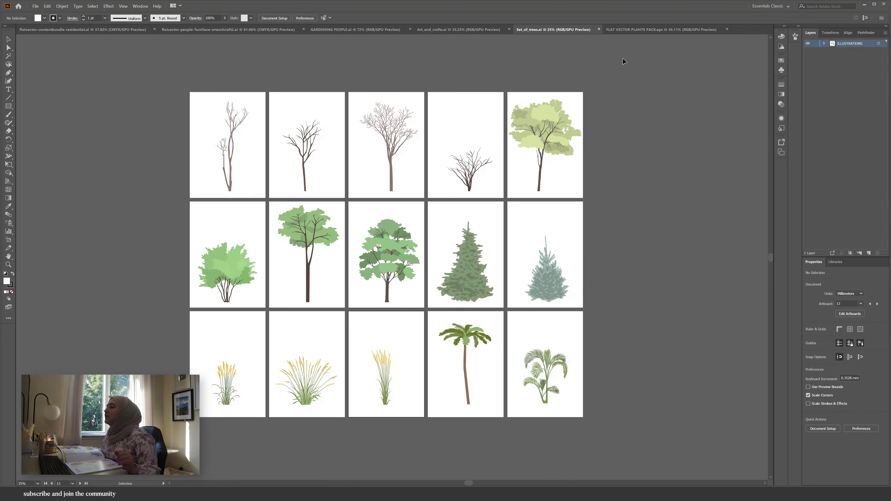
pyautogui.click(631, 30)
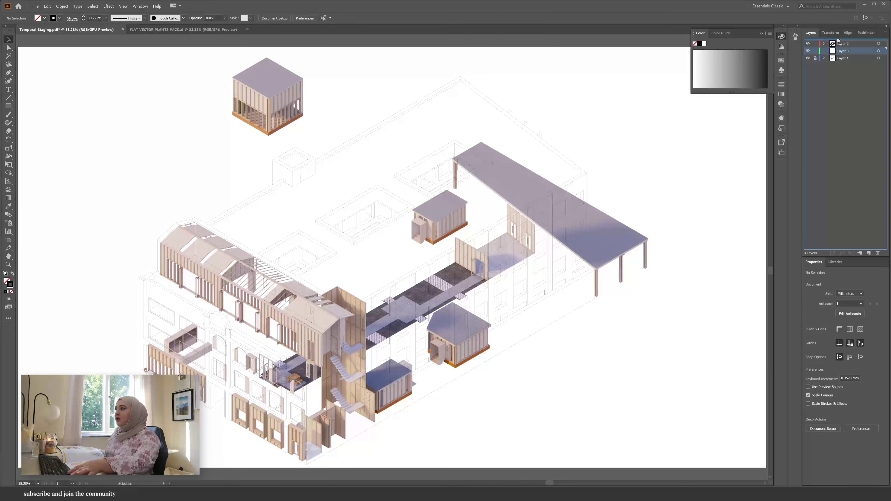
# - Put a new Plants layer above the linework and paste the grey-potted plant onto it beside the building's roof volume
pyautogui.moveTo(838, 41); pyautogui.dragTo(837, 42)
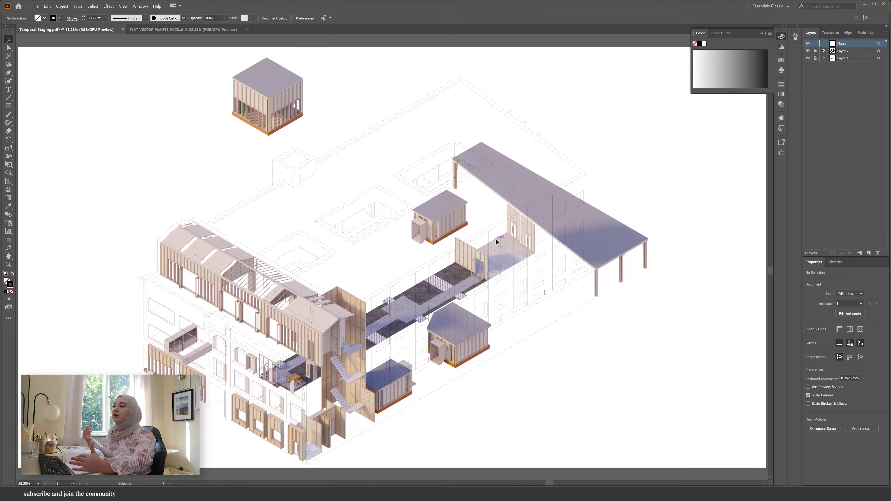
pyautogui.hotkey('ctrl', 'v')
pyautogui.moveTo(396, 276); pyautogui.dragTo(165, 280)
pyautogui.keyDown('alt'); pyautogui.scroll(5, 165, 279); pyautogui.keyUp('alt')
pyautogui.keyDown('alt'); pyautogui.scroll(-2, 154, 258); pyautogui.keyUp('alt')
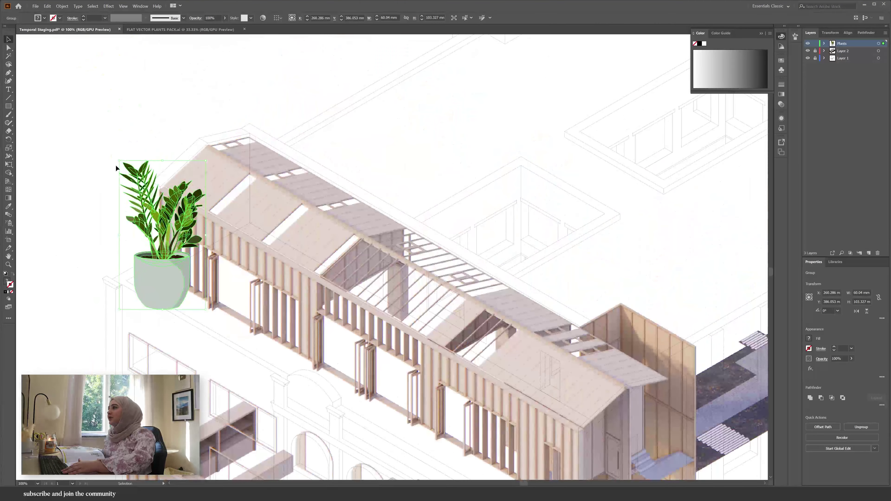
# - Scale the grey-potted plant down to about 9 by 16 mm and set it on the terrace beside the timber volume
pyautogui.moveTo(120, 161); pyautogui.dragTo(165, 278)
pyautogui.moveTo(204, 306); pyautogui.dragTo(153, 282)
pyautogui.click(158, 284)
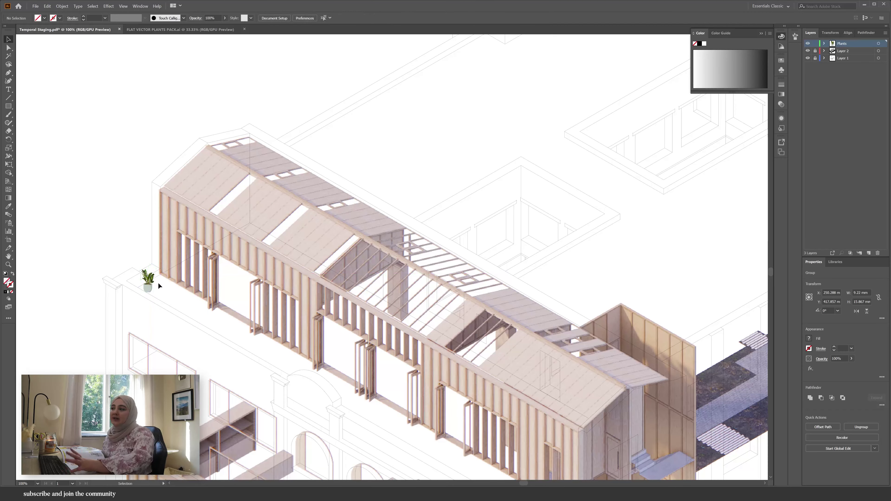
pyautogui.click(149, 280)
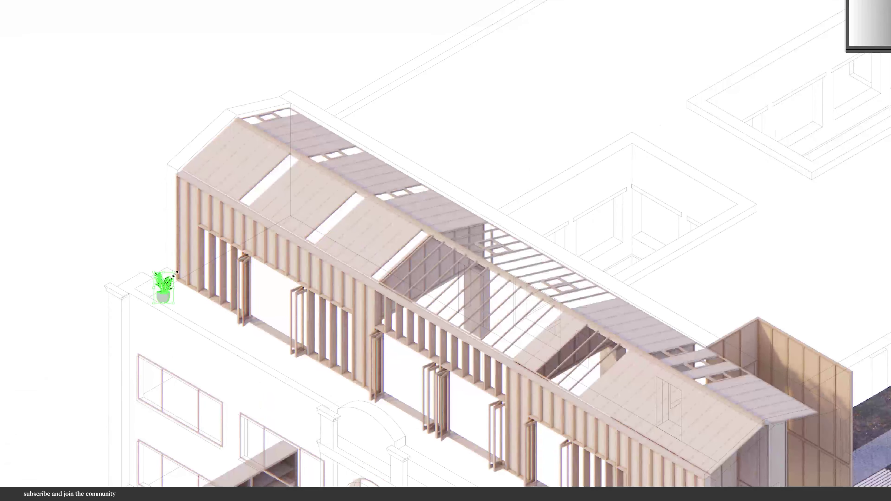
pyautogui.moveTo(174, 273); pyautogui.dragTo(174, 270)
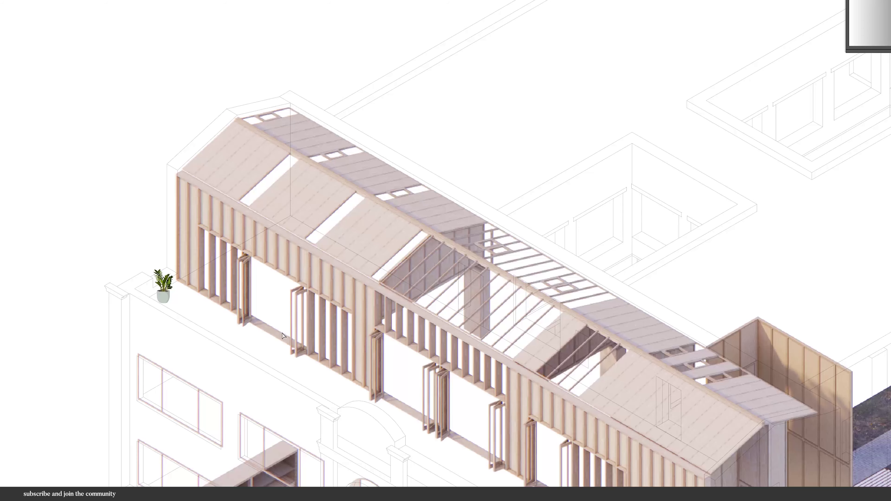
# - Paste the broad-leaved plant in the beige pot, shrink it proportionally and place it beside the first plant
pyautogui.hotkey('ctrl', 'v')
pyautogui.moveTo(491, 384); pyautogui.dragTo(226, 284)
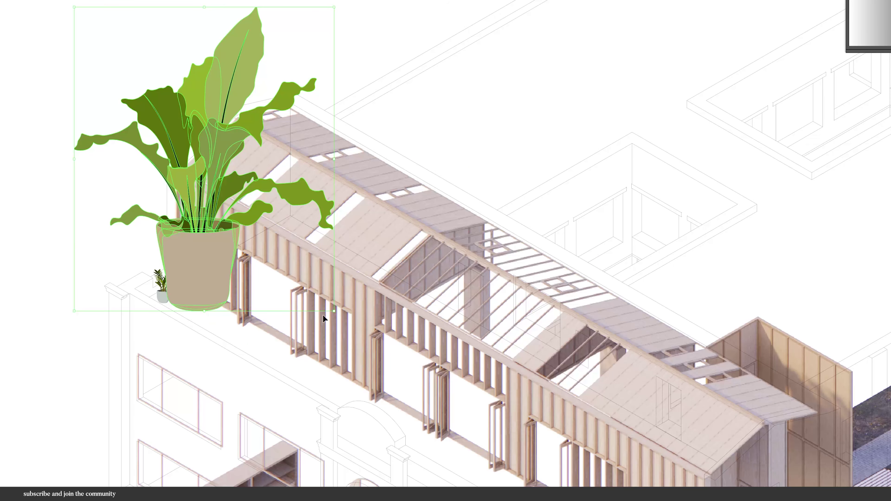
pyautogui.keyDown('shift'); pyautogui.moveTo(333, 312); pyautogui.dragTo(181, 287); pyautogui.keyUp('shift')
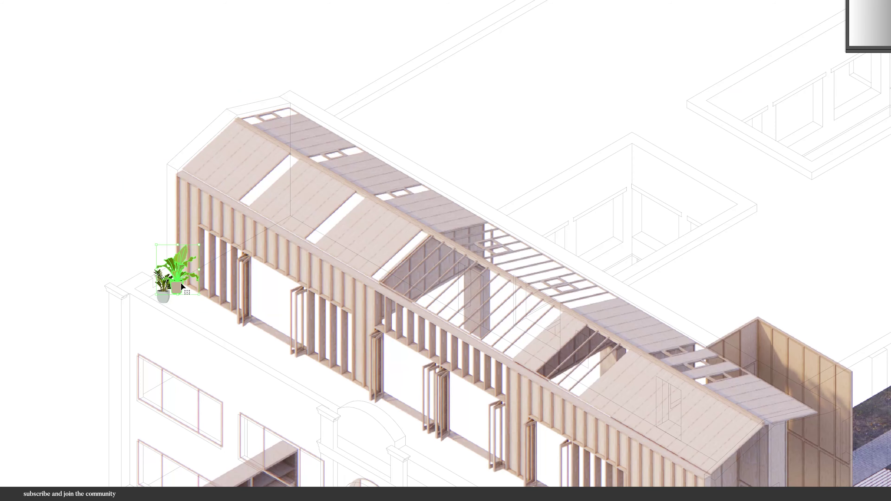
# - Copy the monstera on the wooden stand into the drawing, scale it down, and place two copies along the terrace in front of the timber volume
pyautogui.hotkey('ctrl', 'Tab')
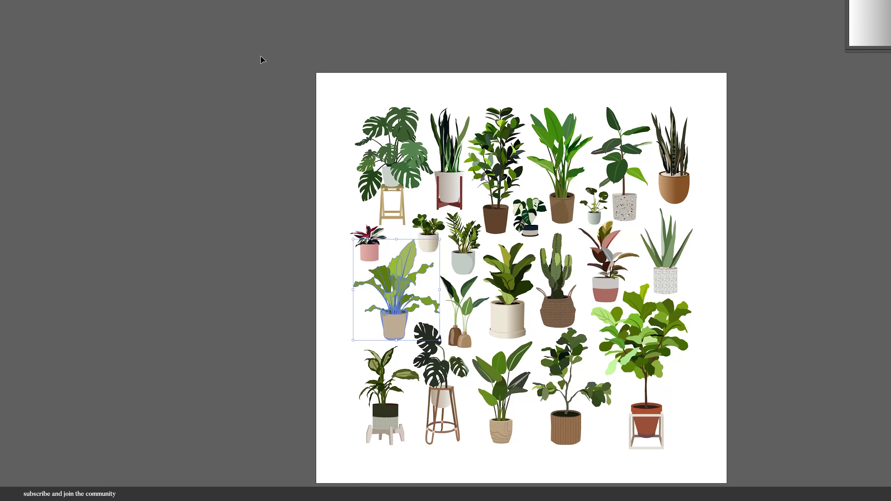
pyautogui.click(389, 171)
pyautogui.hotkey('ctrl', 'c')
pyautogui.hotkey('ctrl', 'Tab')
pyautogui.hotkey('ctrl', 'v')
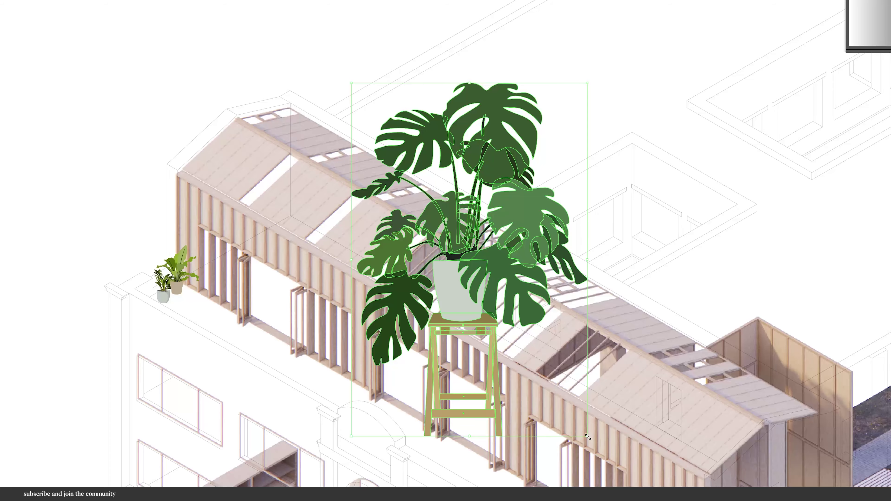
pyautogui.moveTo(588, 437); pyautogui.dragTo(399, 153)
pyautogui.moveTo(366, 127); pyautogui.dragTo(301, 385)
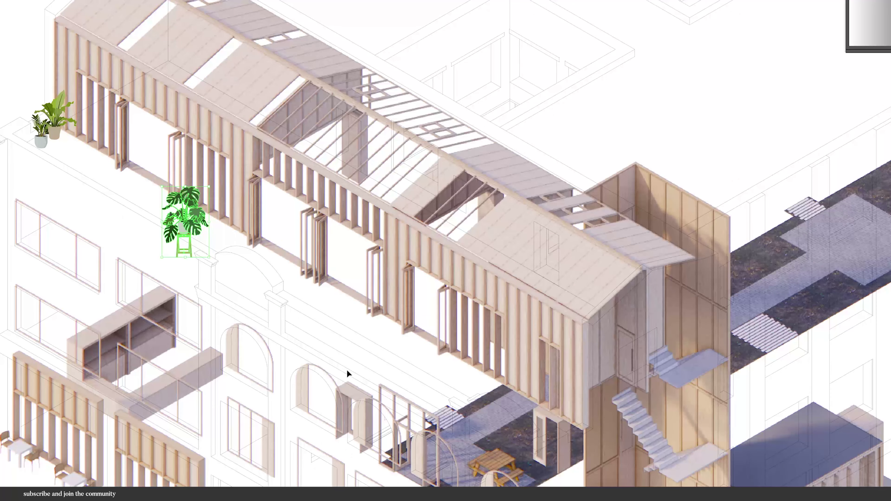
pyautogui.keyDown('alt'); pyautogui.moveTo(185, 222); pyautogui.dragTo(393, 322); pyautogui.keyUp('alt')
pyautogui.click(413, 363)
# - Copy the tall leafy plant in the dark brown pot into the drawing and move it down towards the terrace
pyautogui.hotkey('ctrl', 'Tab')
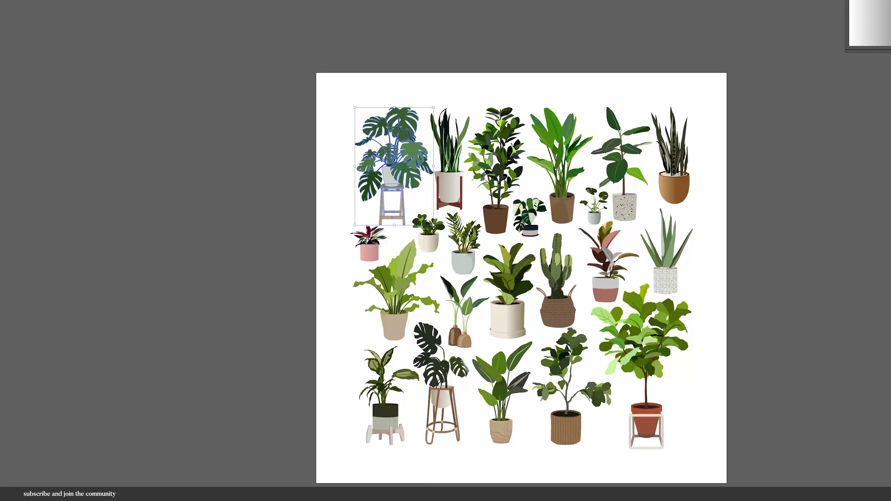
pyautogui.click(494, 169)
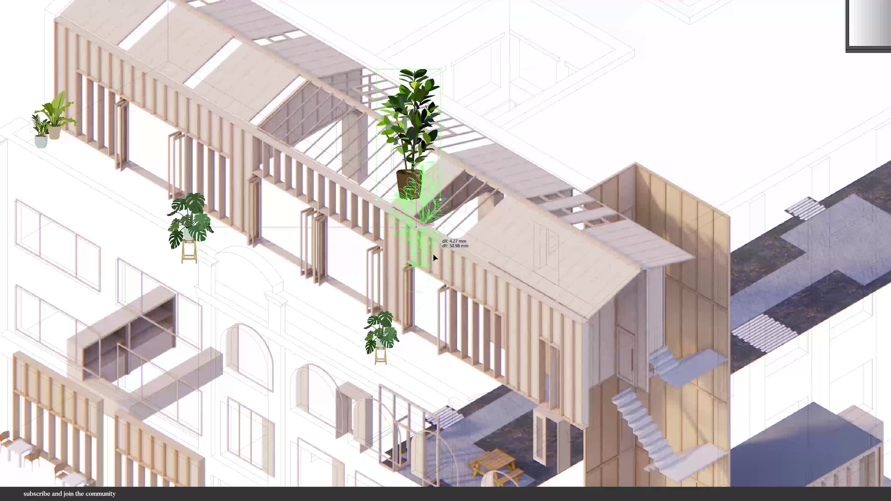
pyautogui.moveTo(407, 179); pyautogui.dragTo(403, 318)
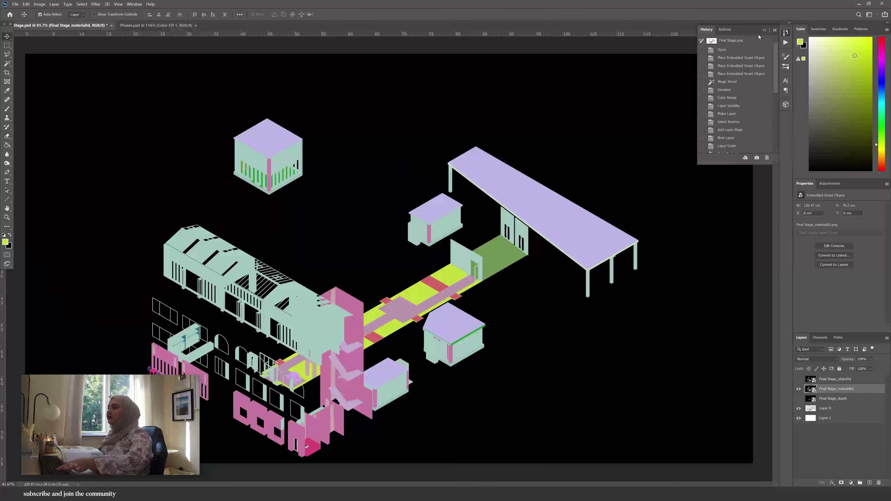
# - Switch to Photoshop and select the lime-green ground areas of the Final Stage_materialId layer with Color Range
pyautogui.click(764, 31)
pyautogui.keyDown('alt'); pyautogui.scroll(2, 489, 401); pyautogui.keyUp('alt')
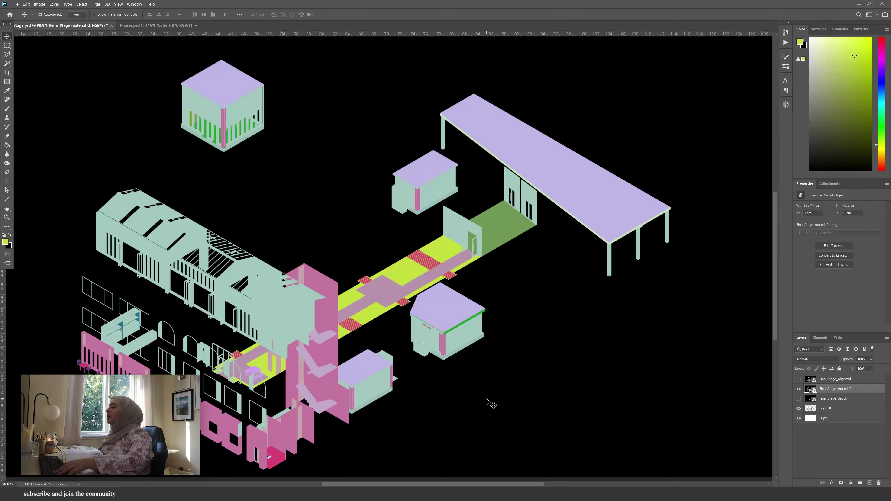
pyautogui.press('w')
pyautogui.hotkey('ctrl', '0')
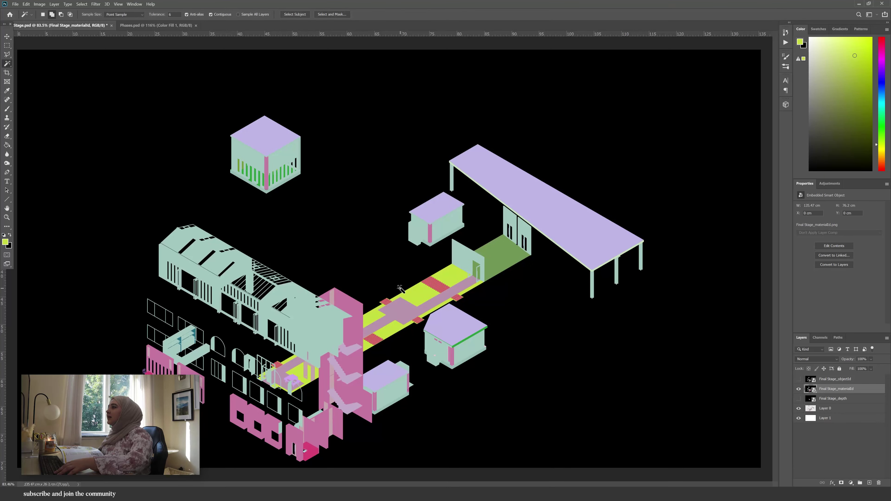
pyautogui.rightClick(427, 298)
pyautogui.click(456, 349)
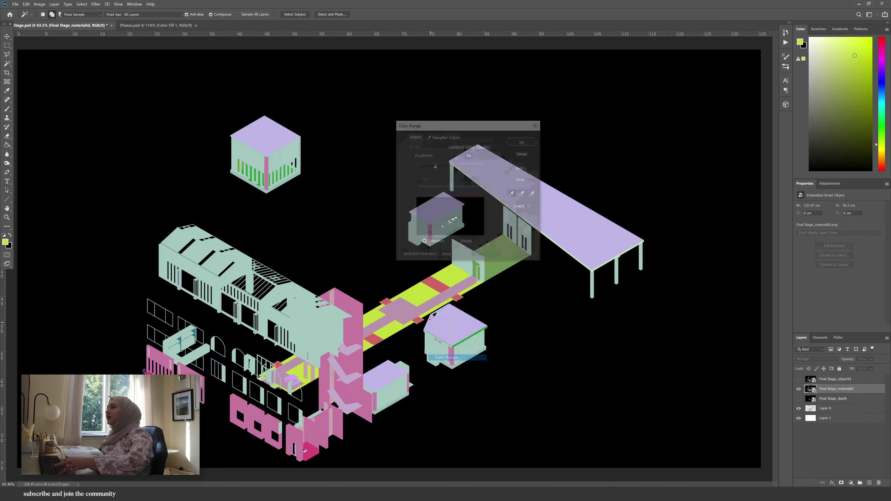
pyautogui.click(523, 140)
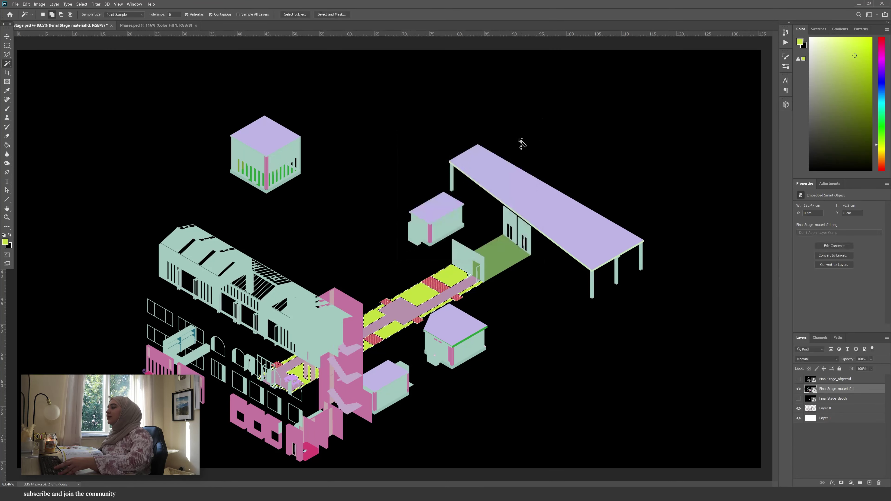
# - Hide the material ID layer and fill the selected ground areas with a Grass.jpg pattern fill layer scaled to about 12%
pyautogui.click(798, 389)
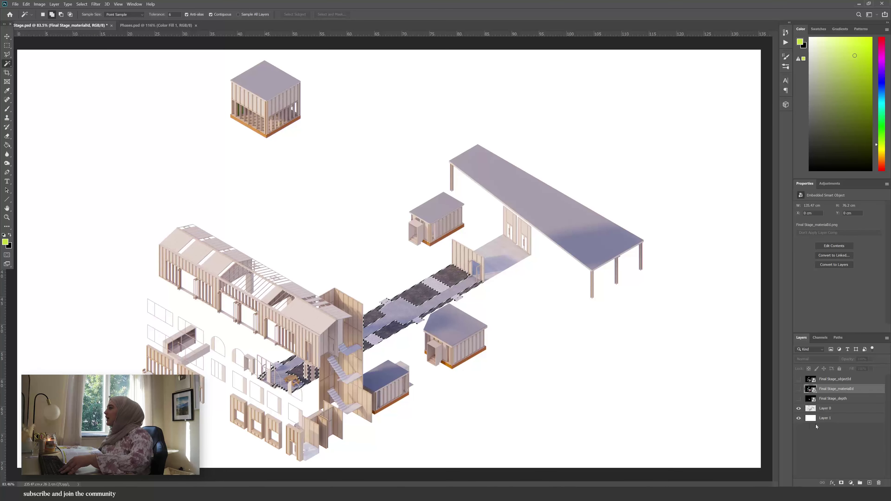
pyautogui.click(850, 483)
pyautogui.click(841, 375)
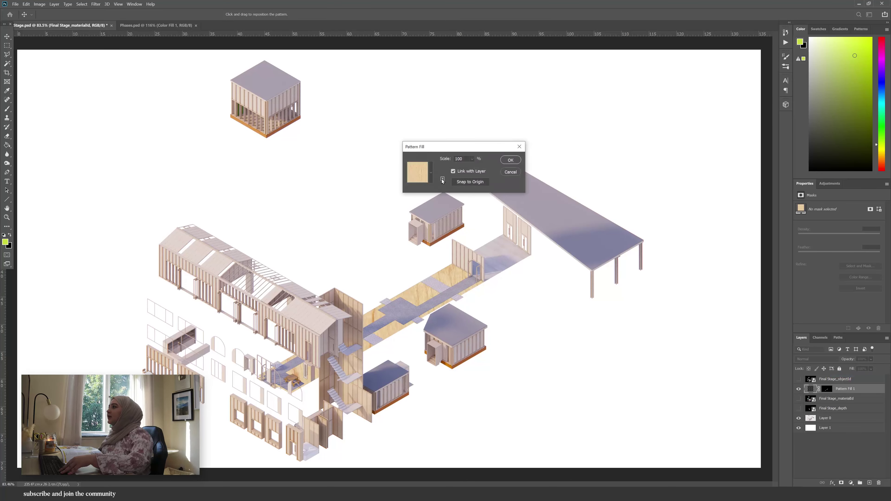
pyautogui.click(431, 173)
pyautogui.click(371, 288)
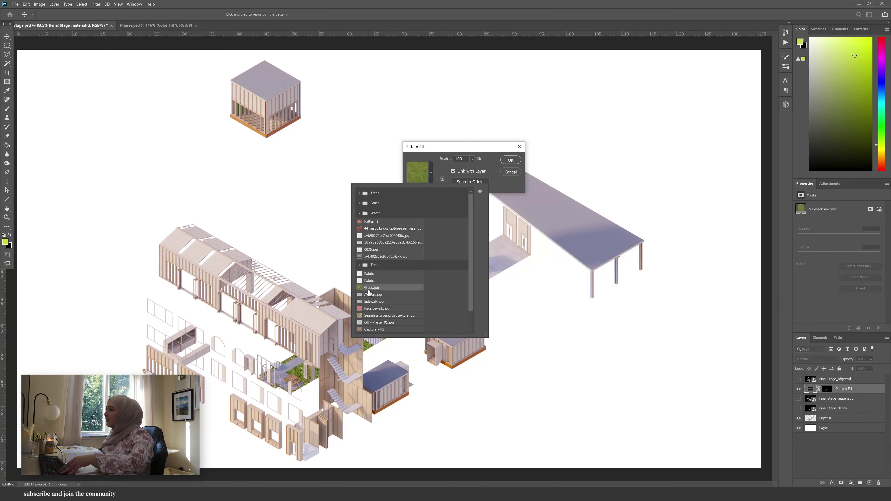
pyautogui.click(462, 182)
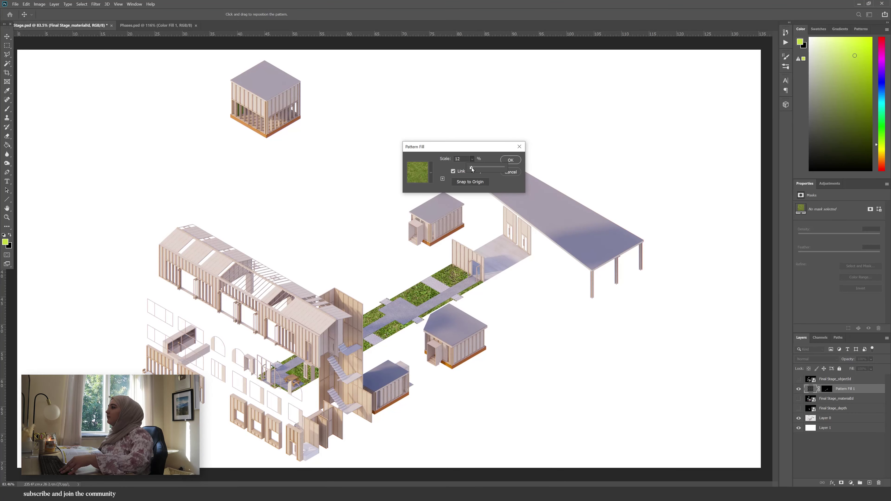
pyautogui.click(511, 160)
# - Target the grass pattern fill's layer mask and activate the Brush tool for painting on it
pyautogui.press('w')
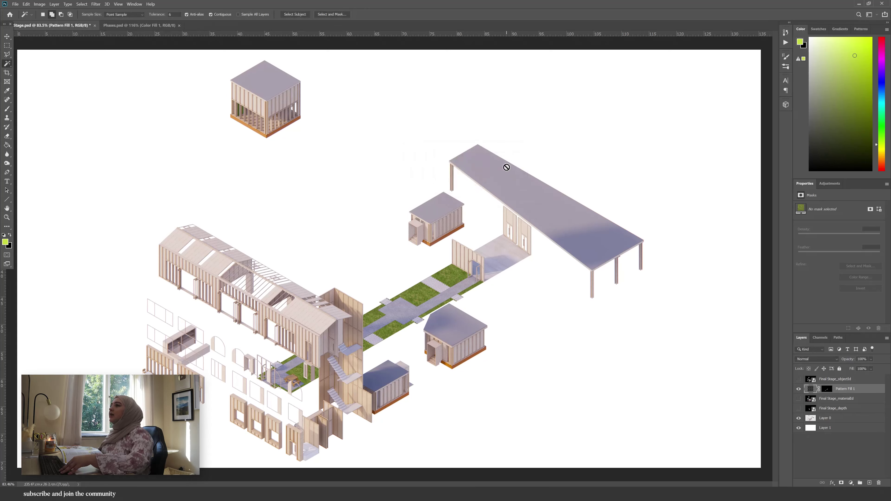
pyautogui.click(827, 390)
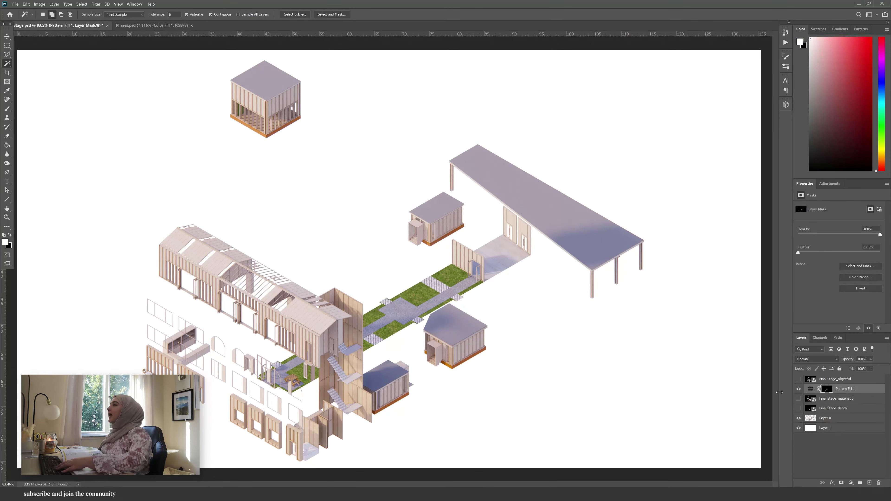
pyautogui.press('b')
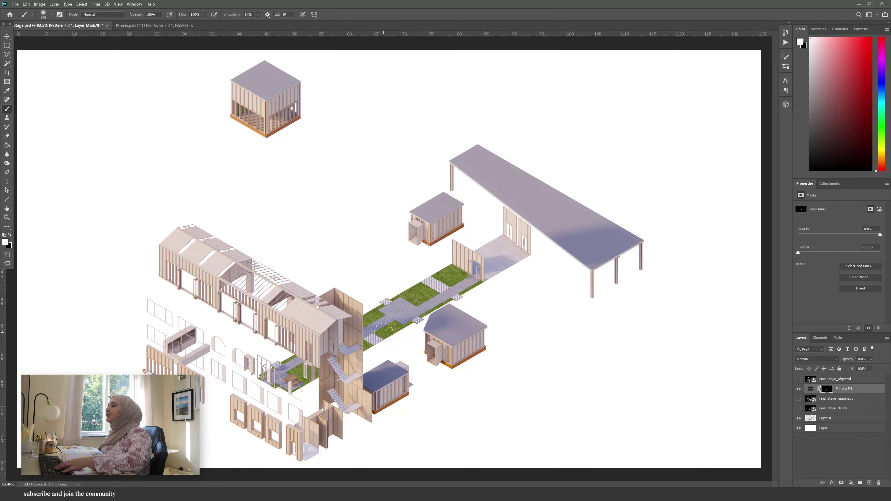